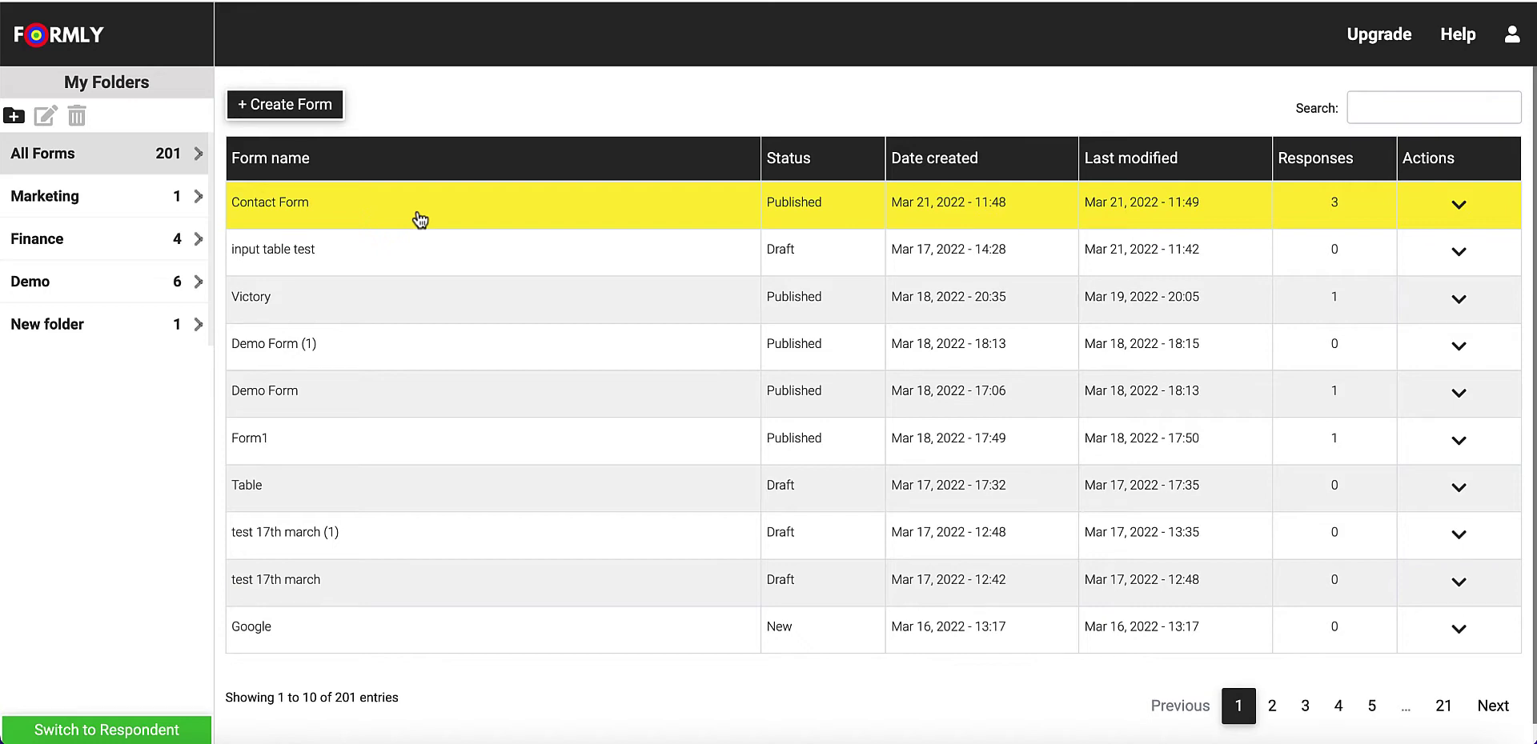
- Open the Contact Form's connection settings and sign in to the Google Sheets integration with a Google account
click(420, 221)
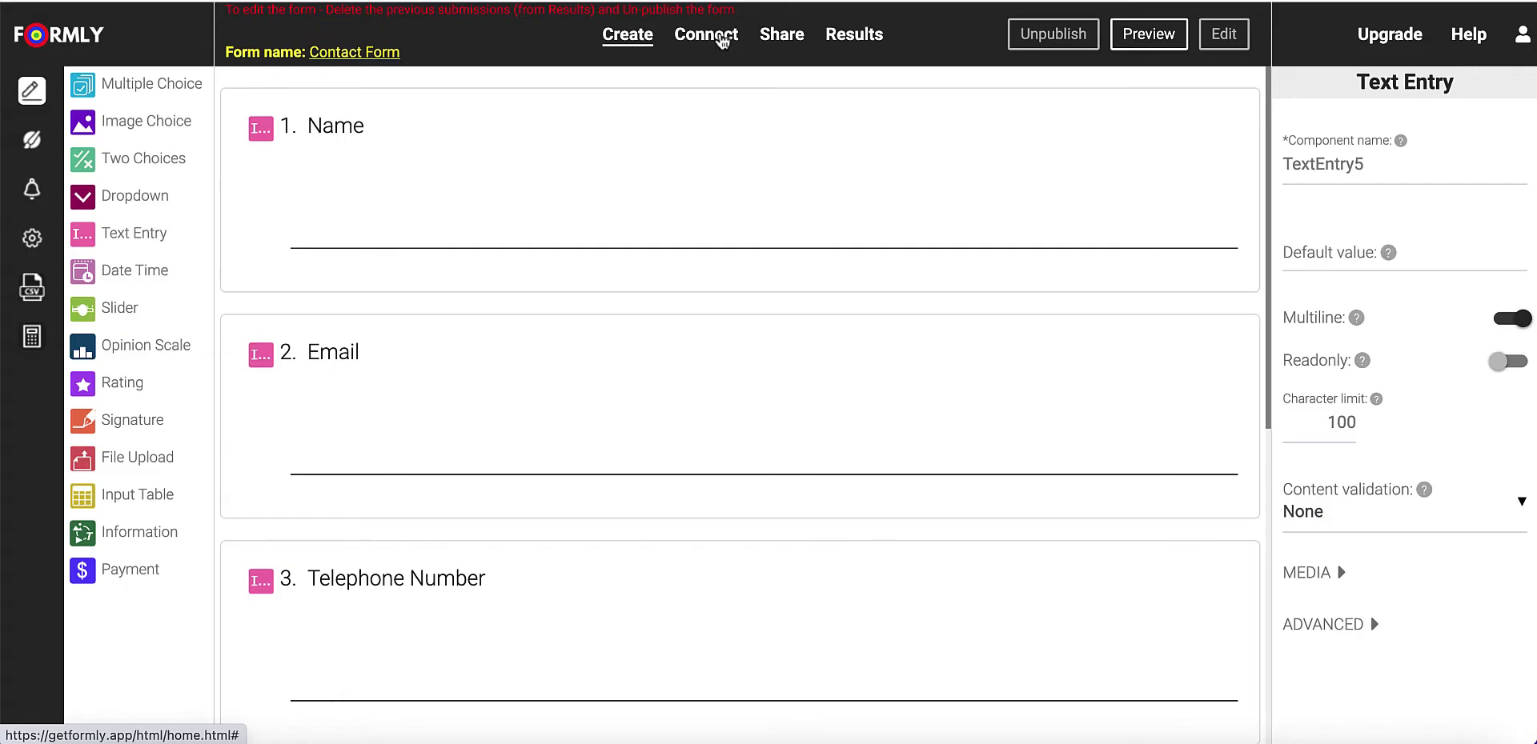
click(720, 38)
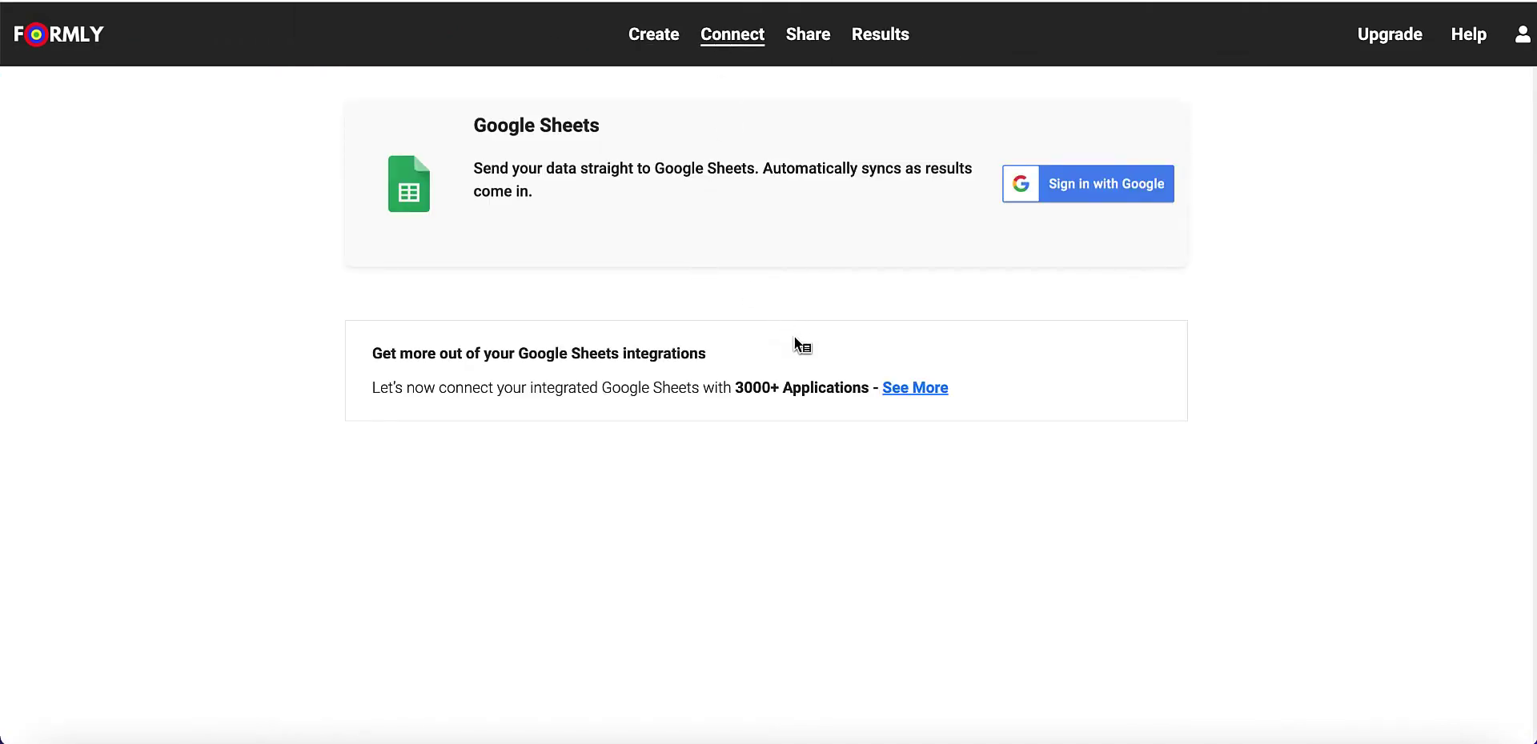
click(1121, 197)
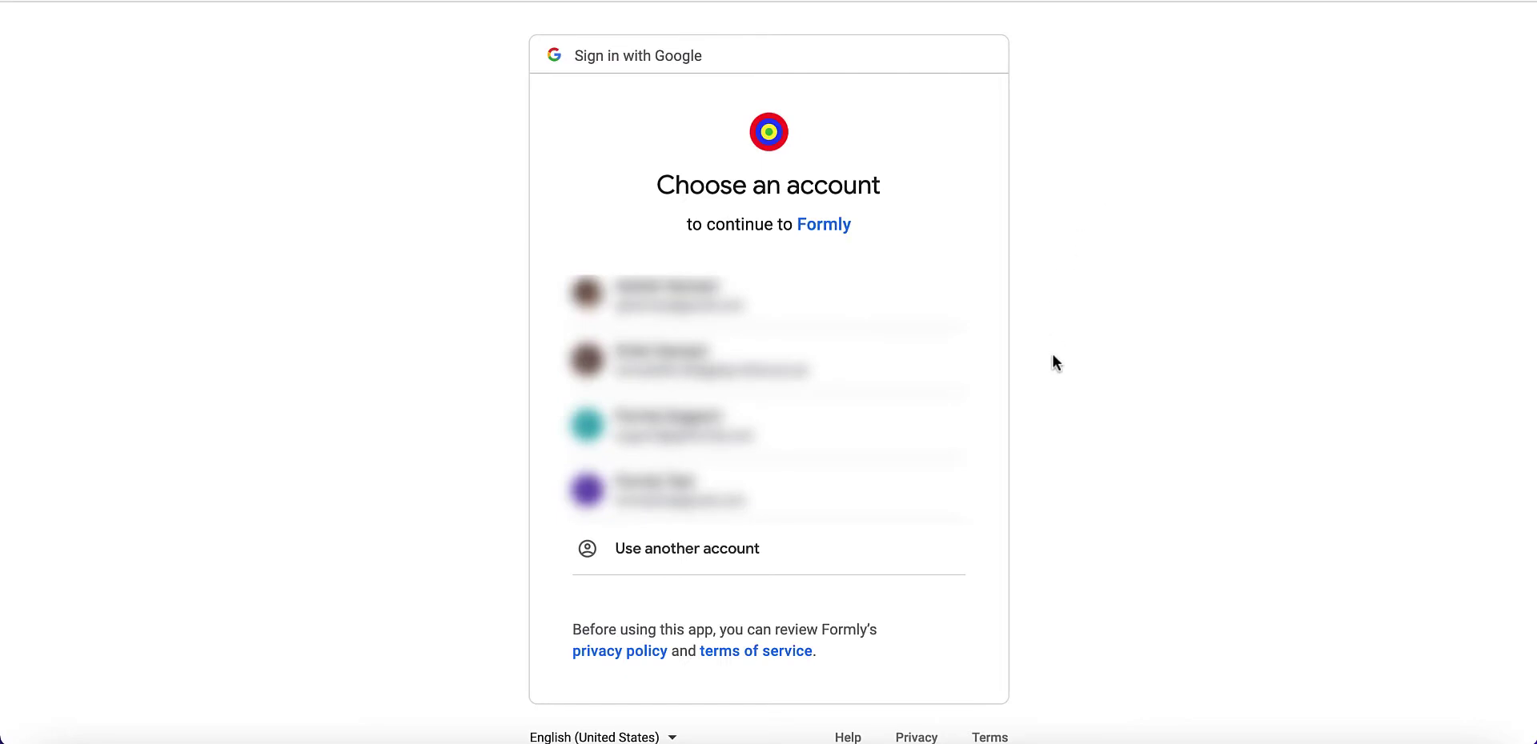
click(831, 449)
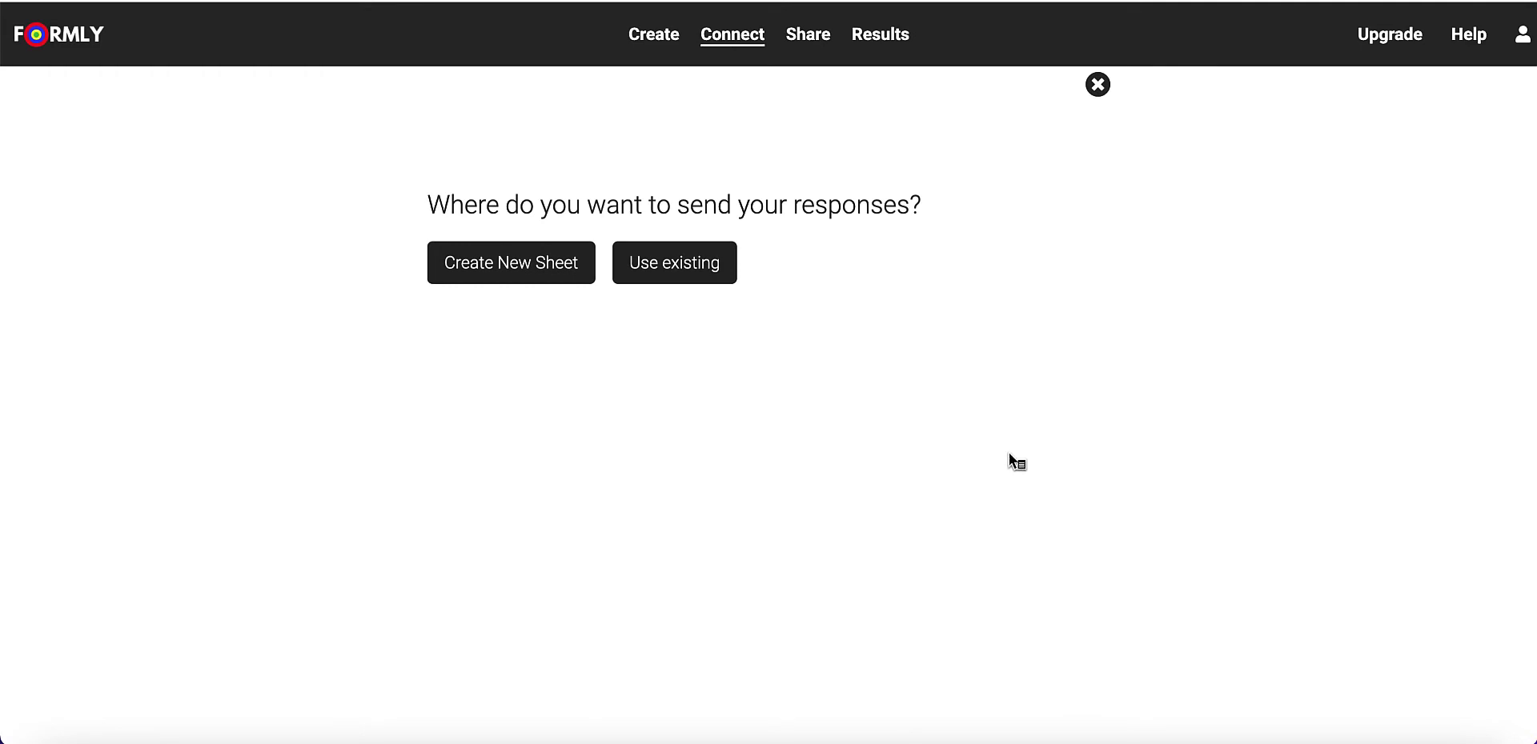
click(700, 251)
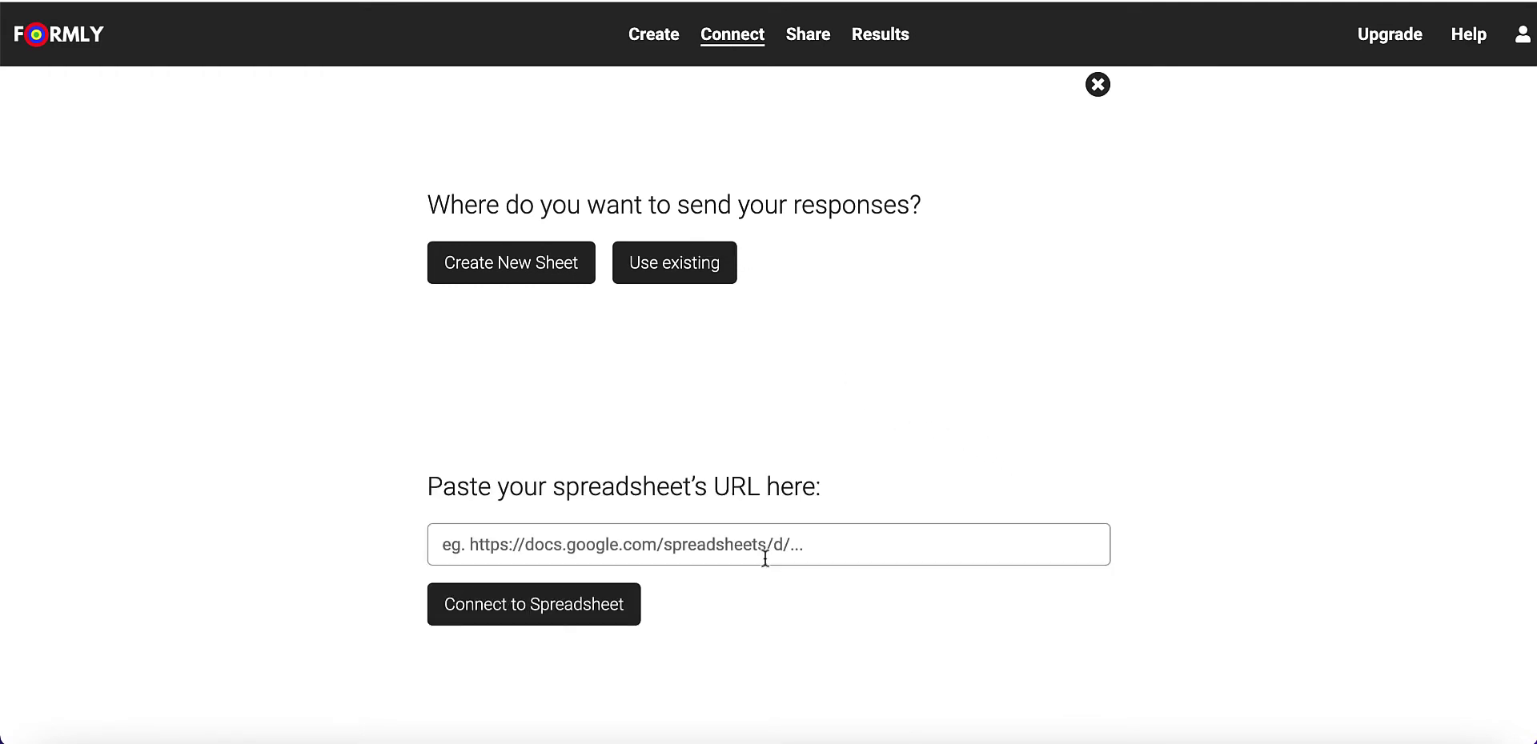
click(765, 559)
key(ctrl+v)
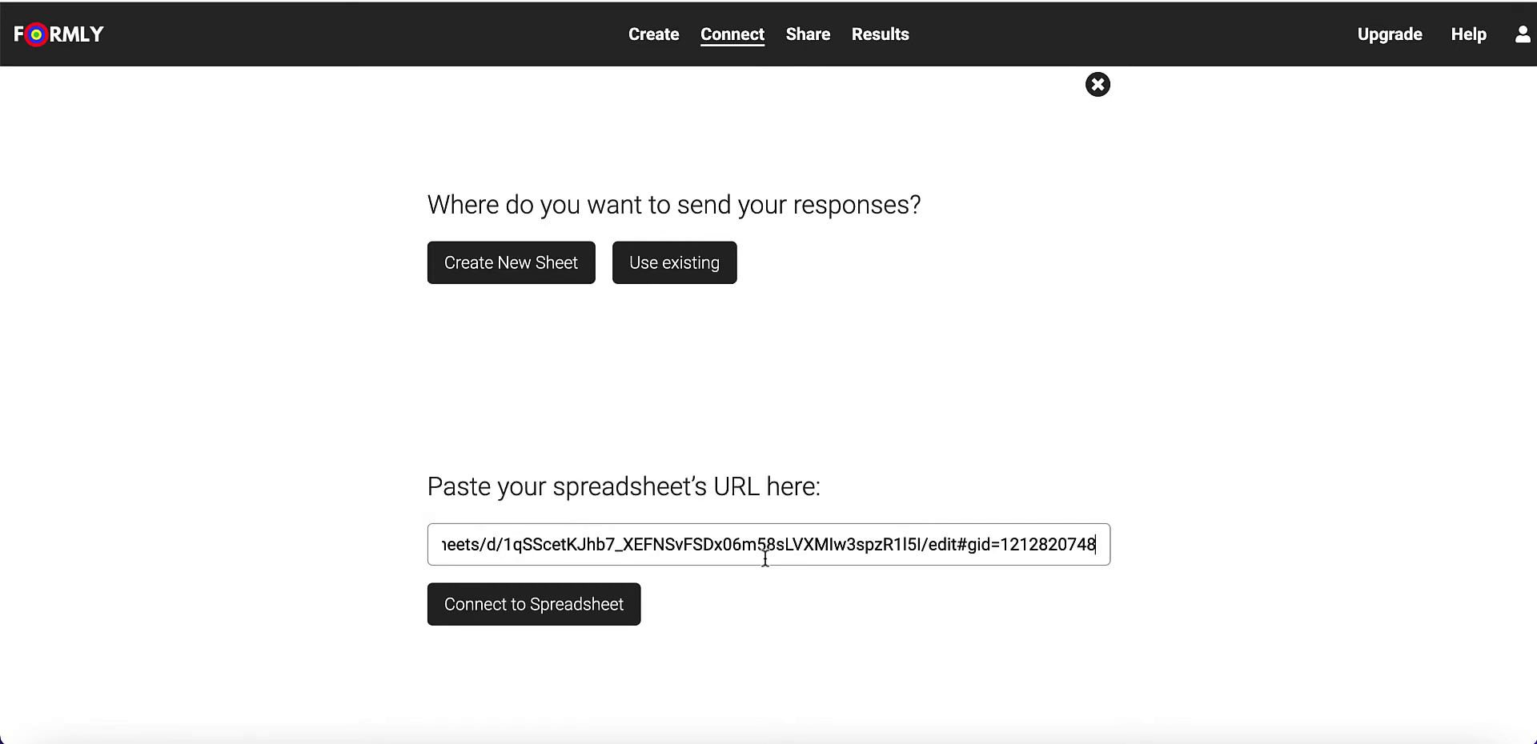
- Create a new spreadsheet named "contact form" for the responses, push the existing responses to it and view it
click(528, 276)
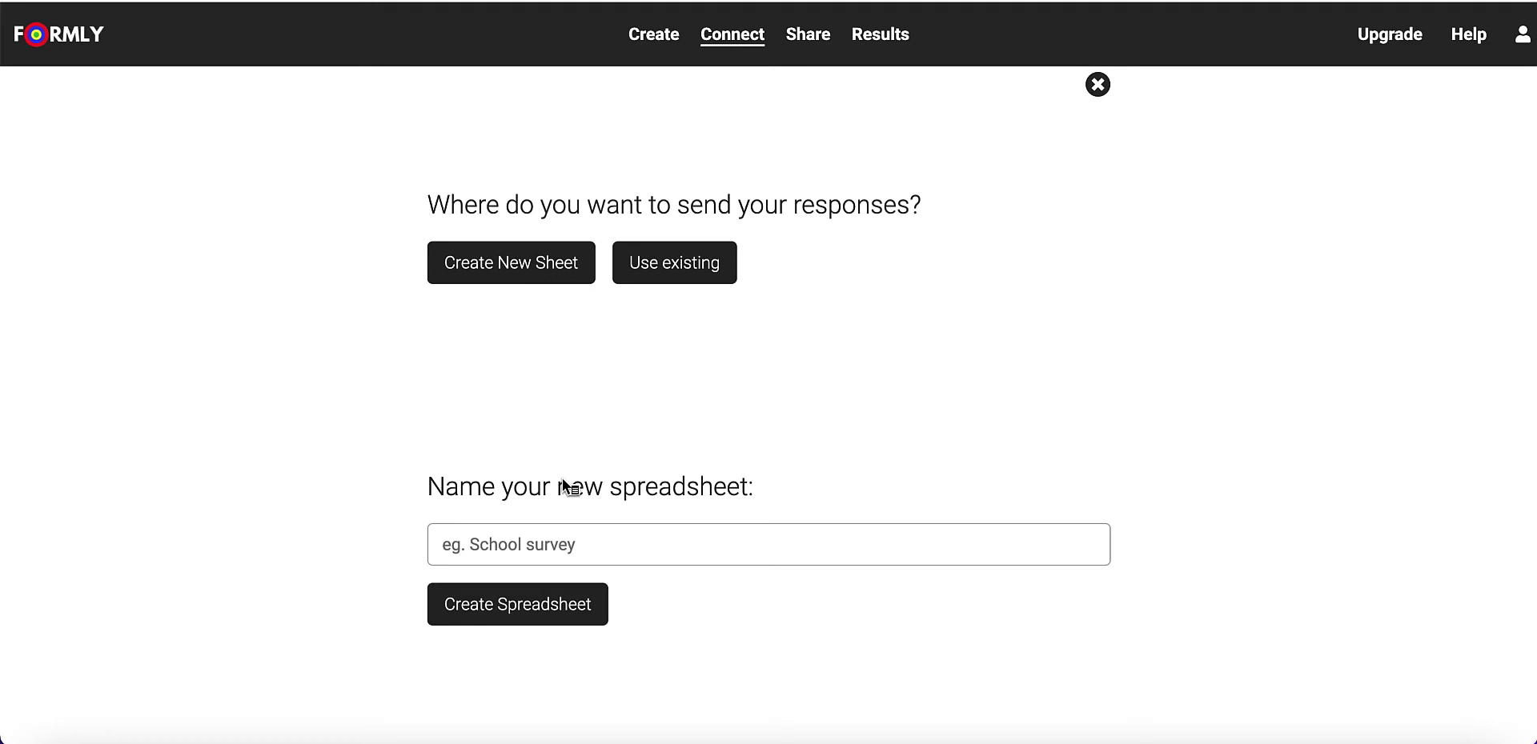
click(529, 545)
text(contact form)
click(506, 615)
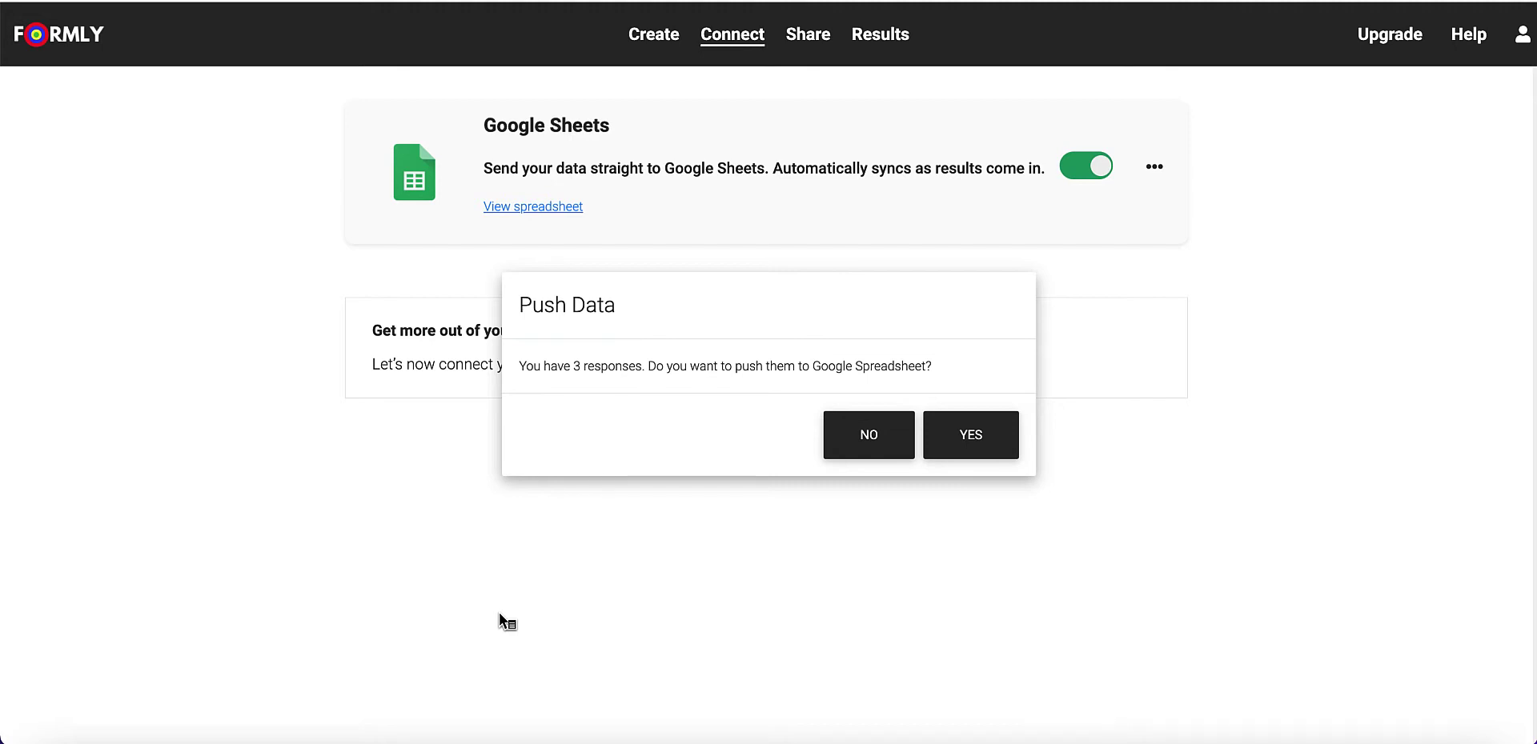
click(971, 437)
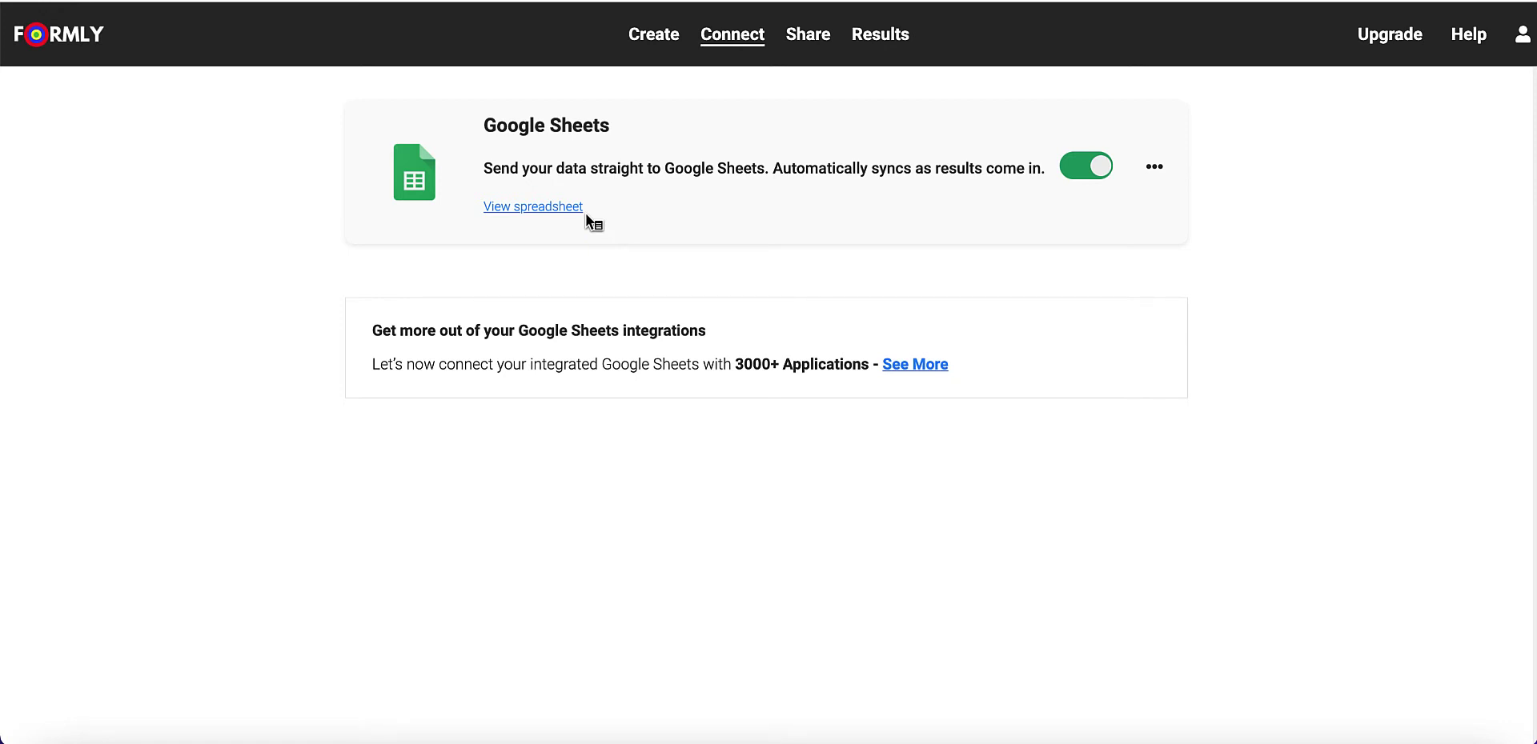
click(560, 210)
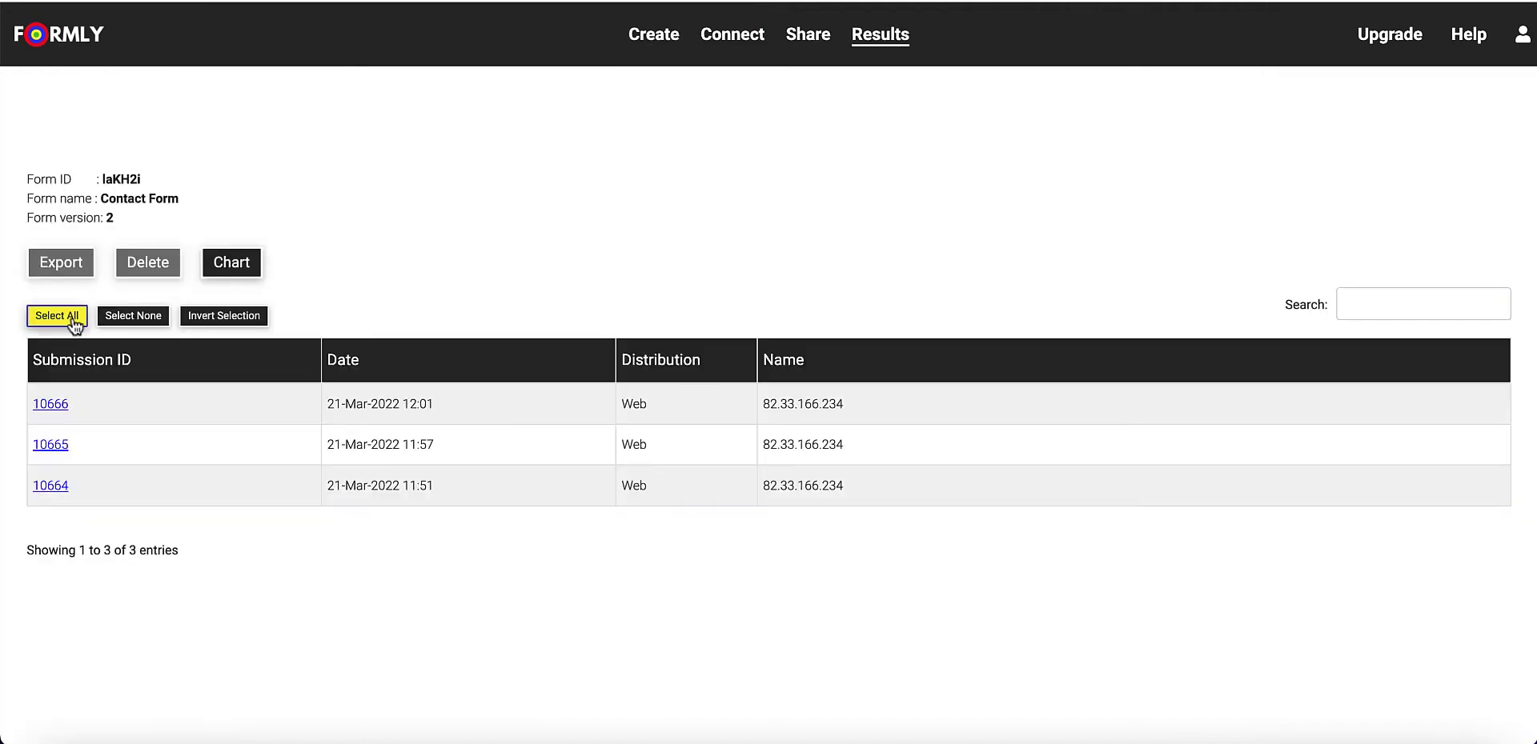
- Export all of the Contact Form's submissions as PDF and delete them from the results
click(72, 319)
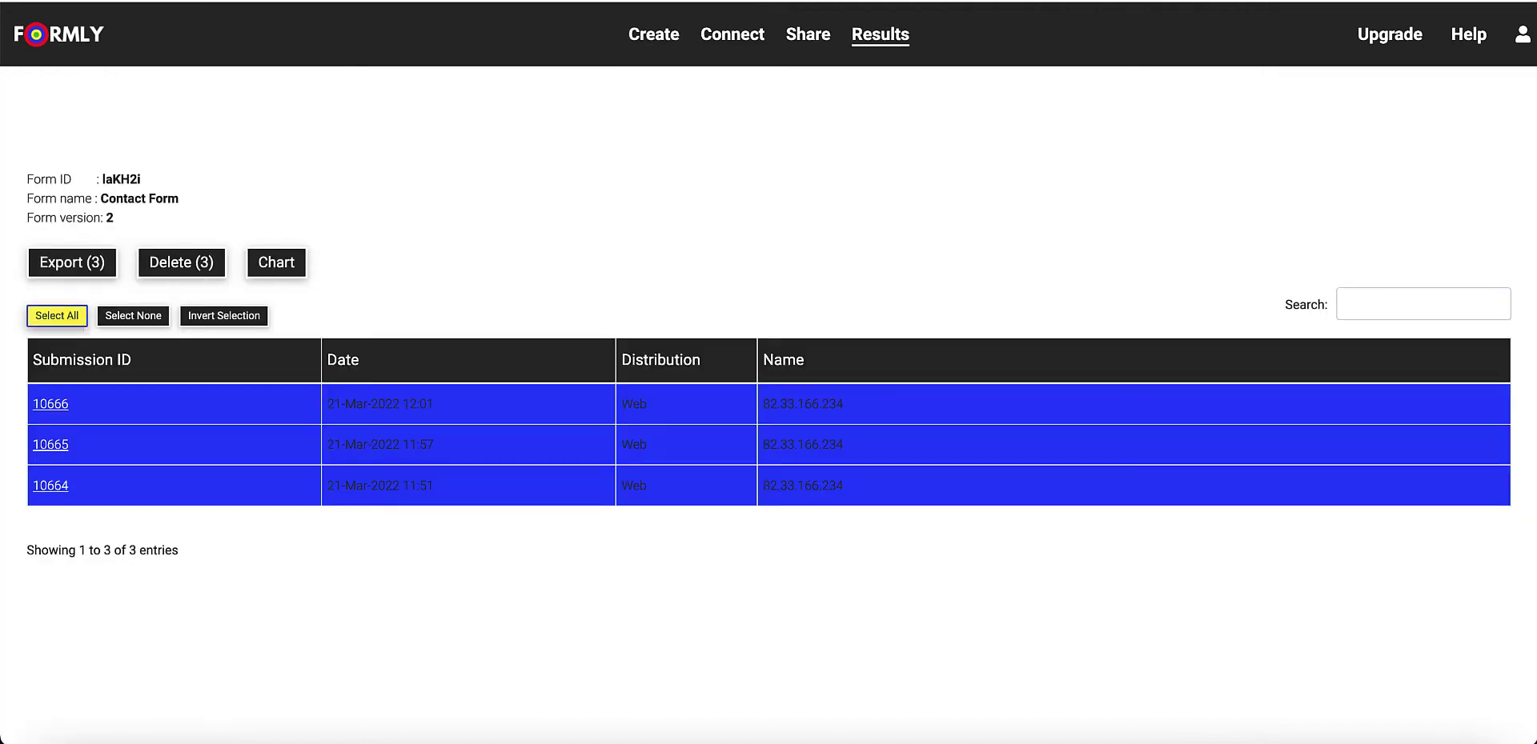
click(71, 269)
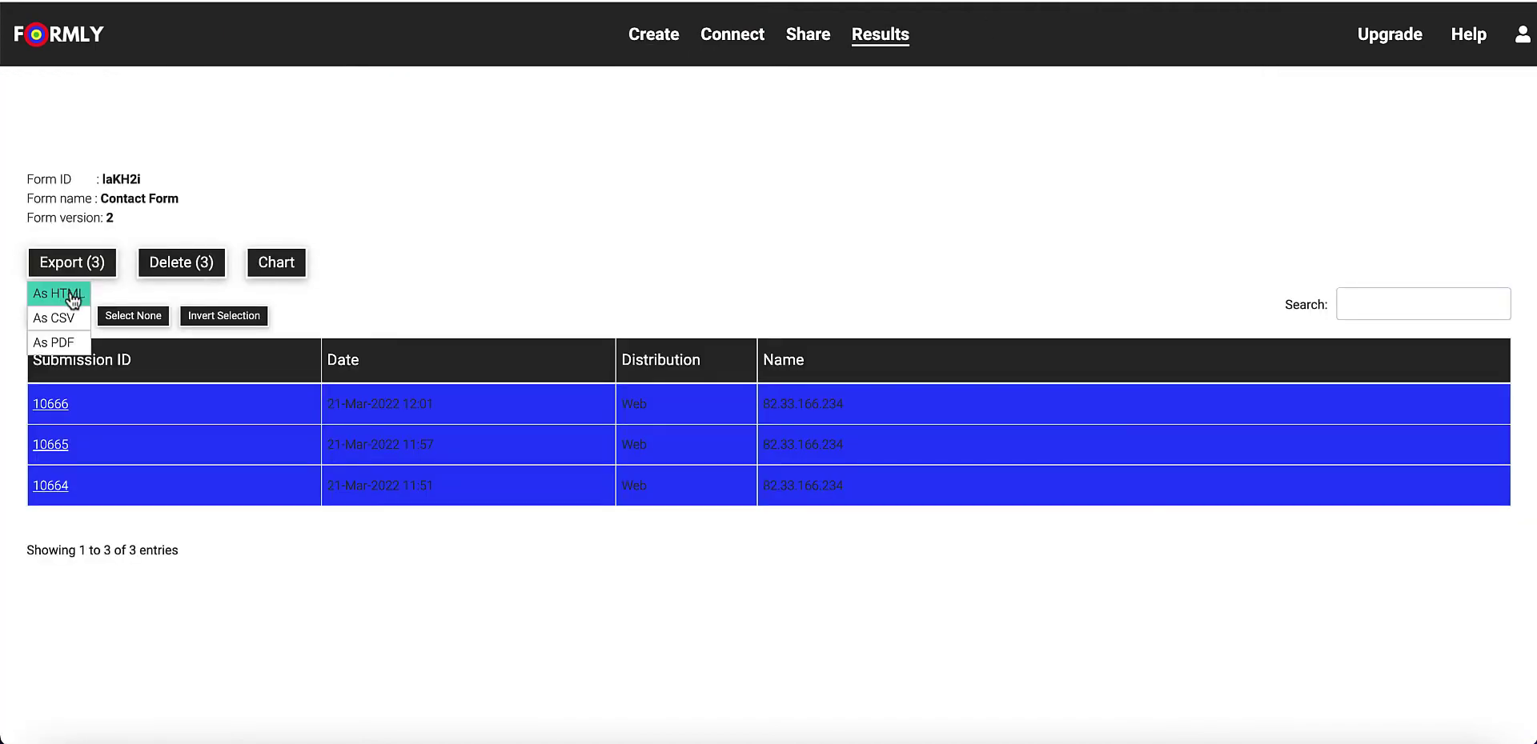
click(71, 346)
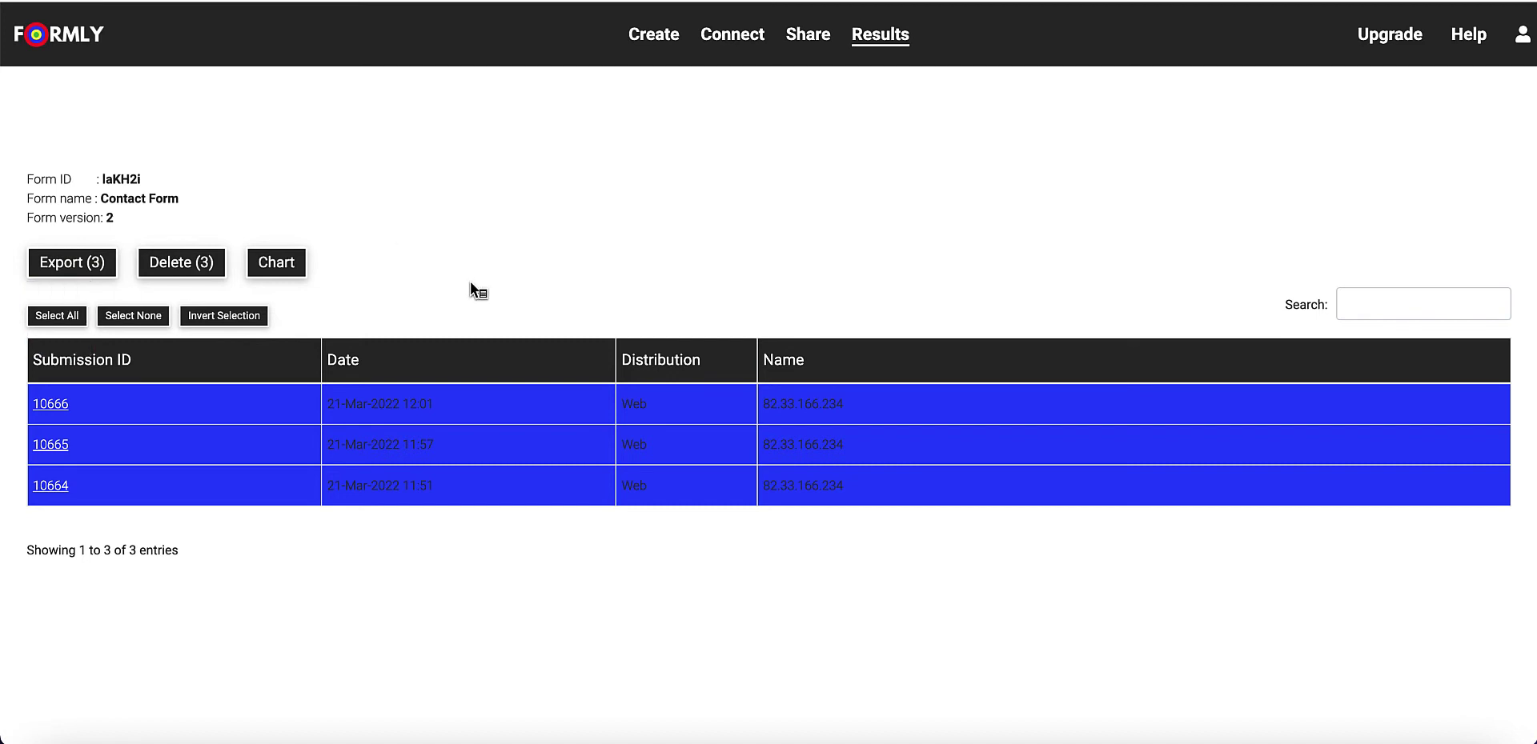
click(187, 268)
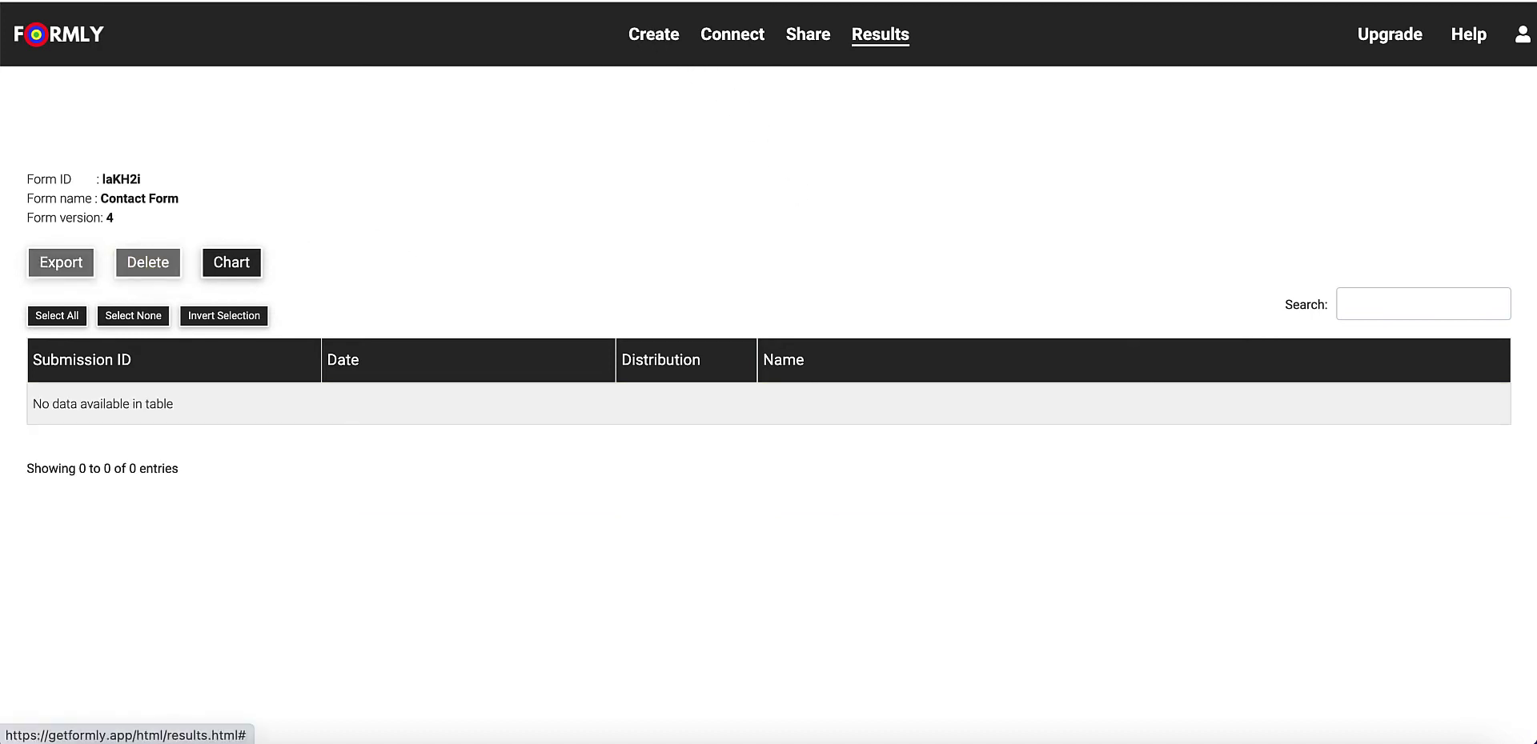
- Unpublish the Contact Form and add a multiple-choice question "How urgent is your query?" with the options High, Medium and Low
click(653, 33)
click(1055, 36)
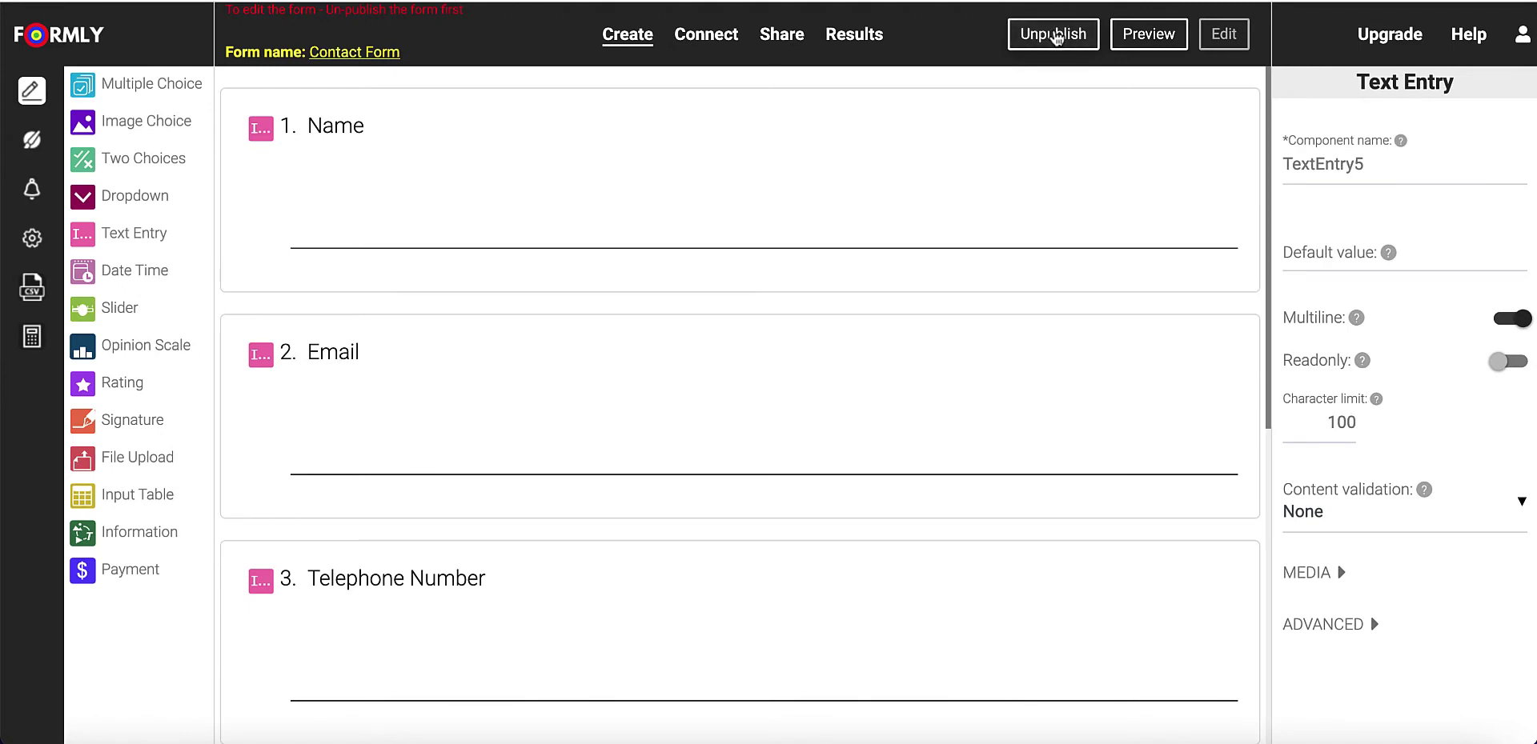
scroll(725, 377, down, 8)
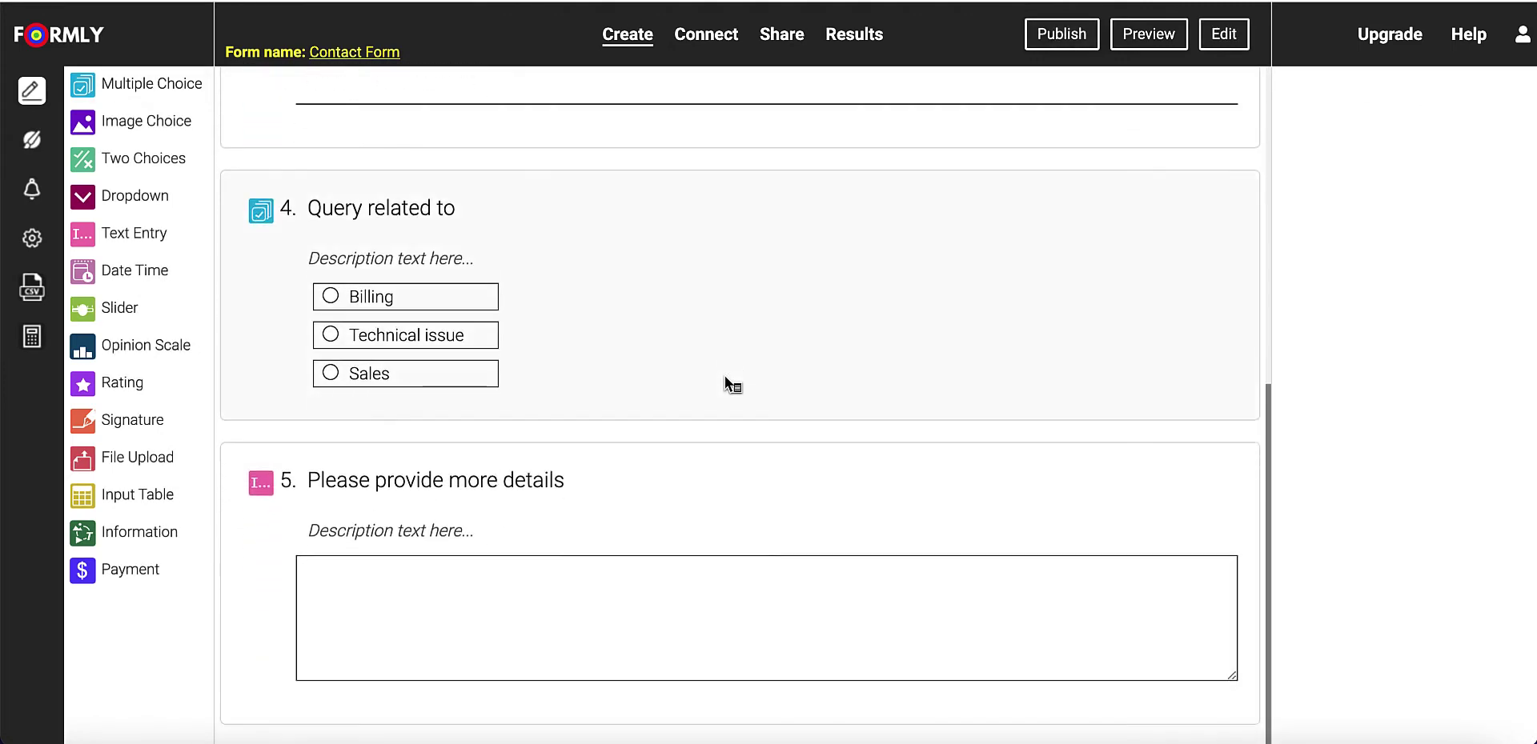
click(718, 378)
scroll(700, 431, down, 4)
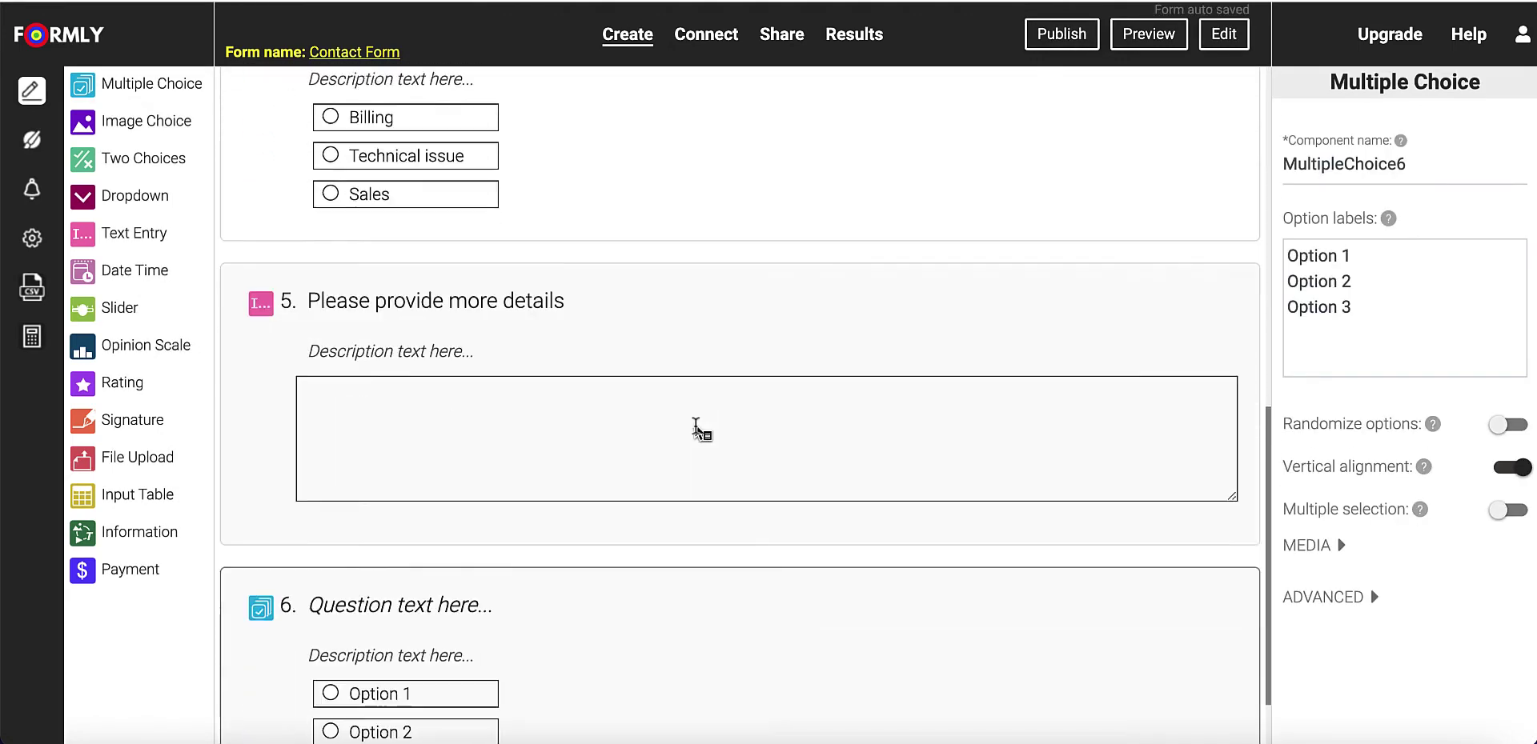
click(503, 527)
text(How urgent is your query?)
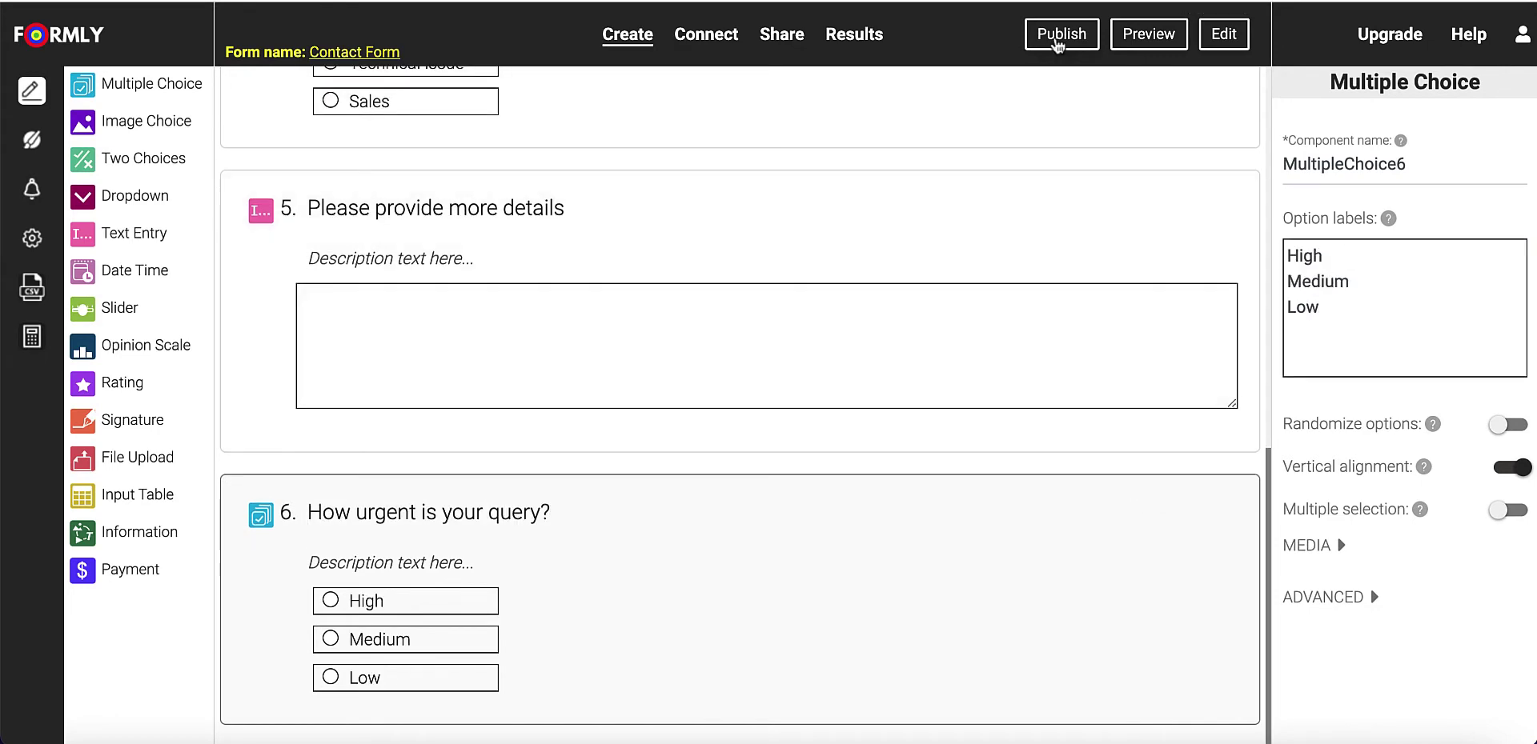
- Publish the form and submit a response through its link: Billing, "I have been charged for my plan twice.", Medium urgency
click(1058, 40)
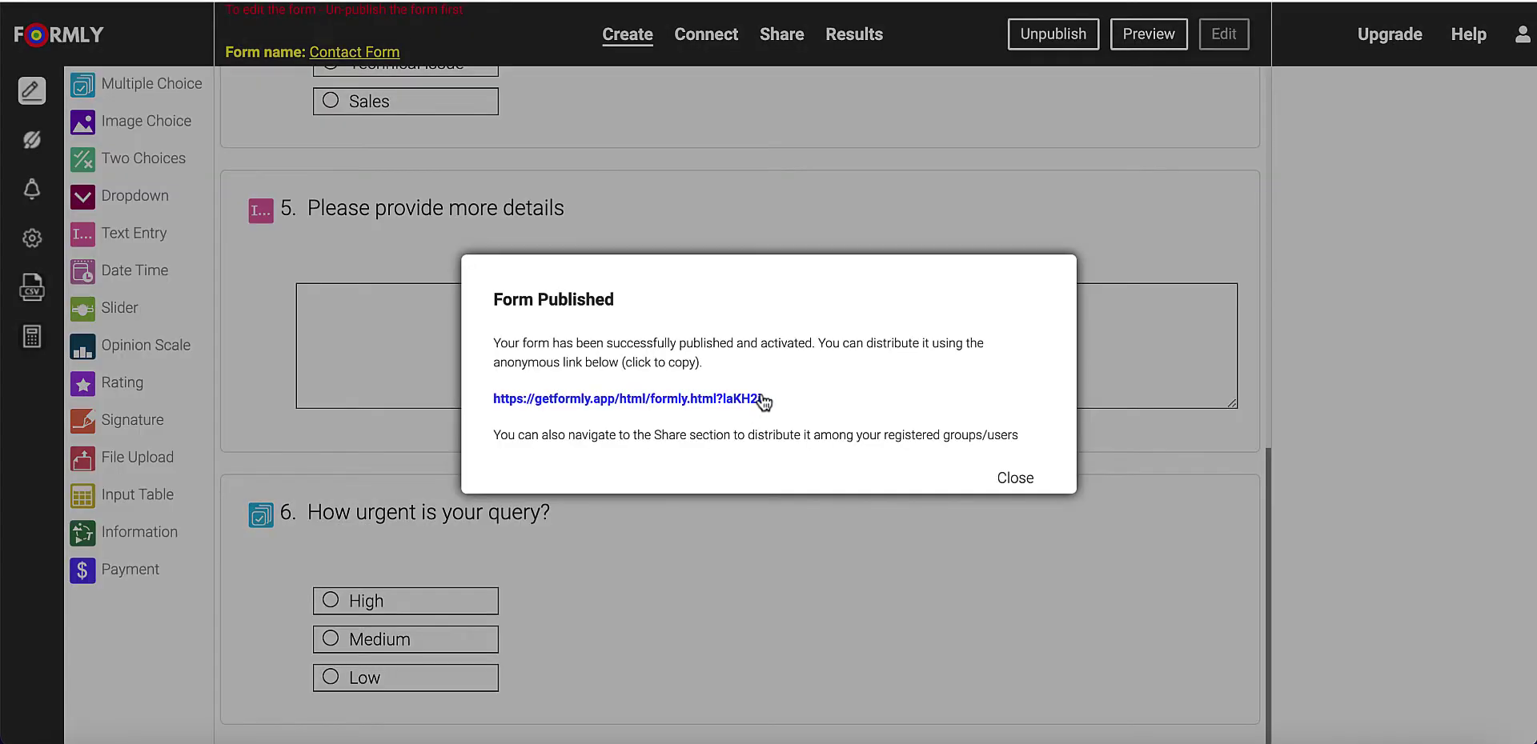
click(762, 400)
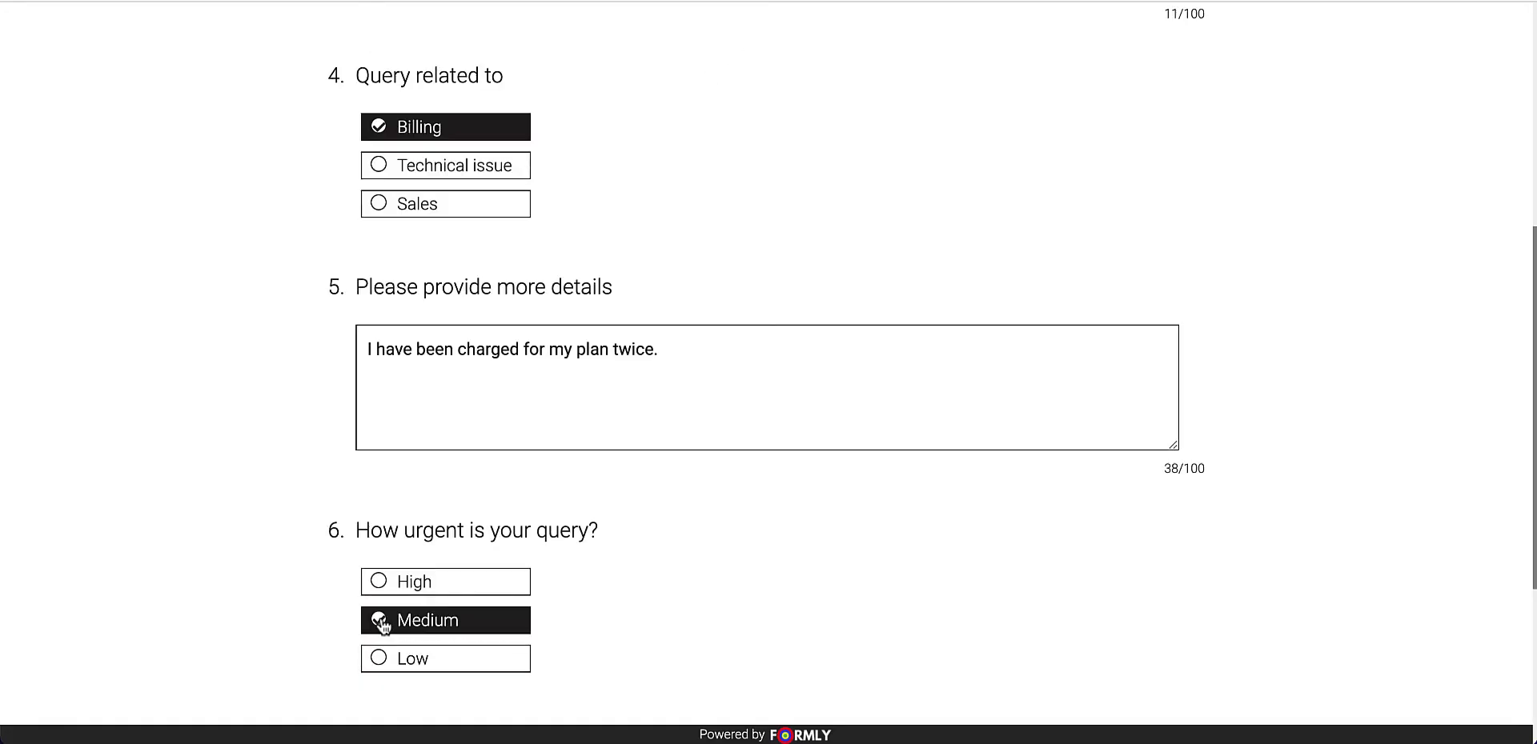
scroll(669, 566, up, 6)
scroll(669, 565, down, 9)
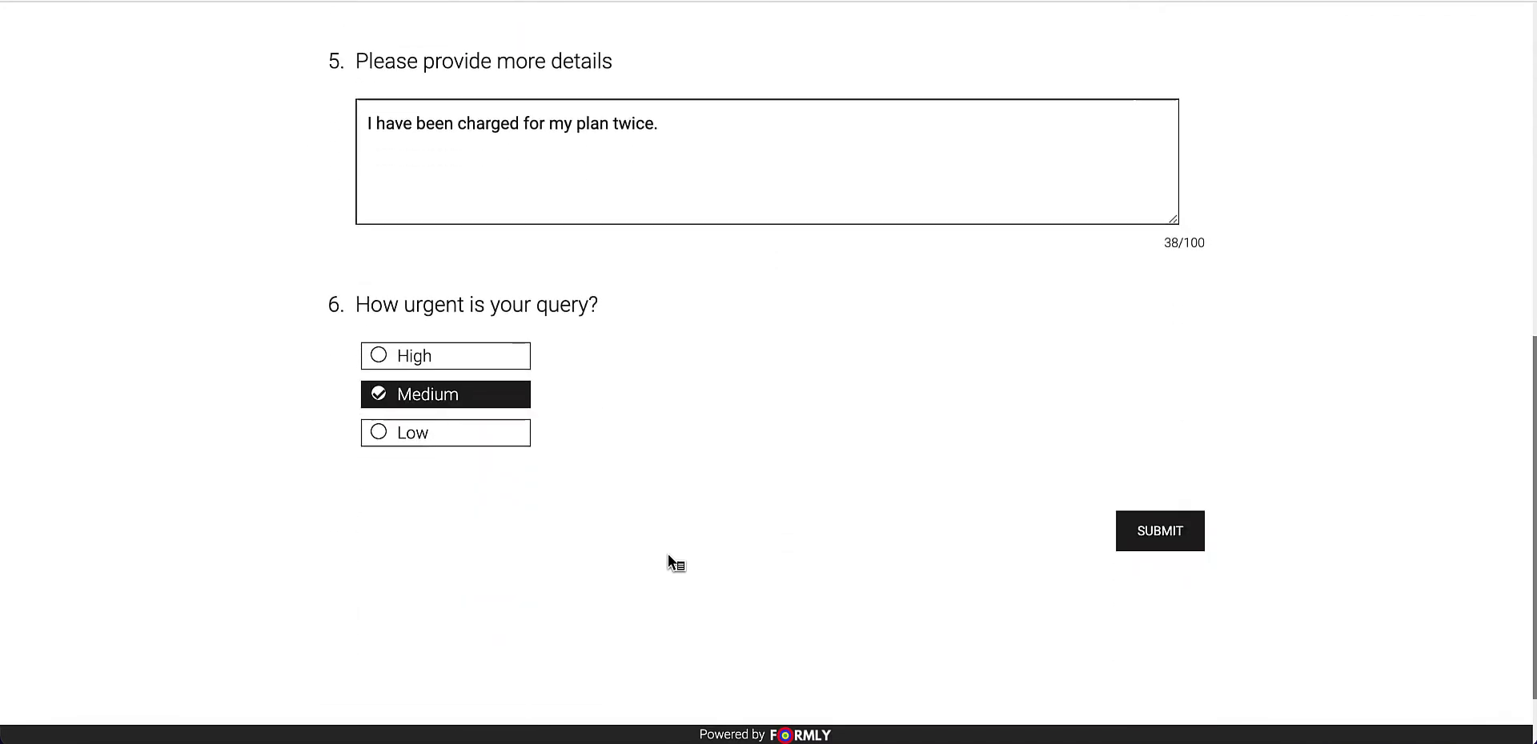
click(1167, 538)
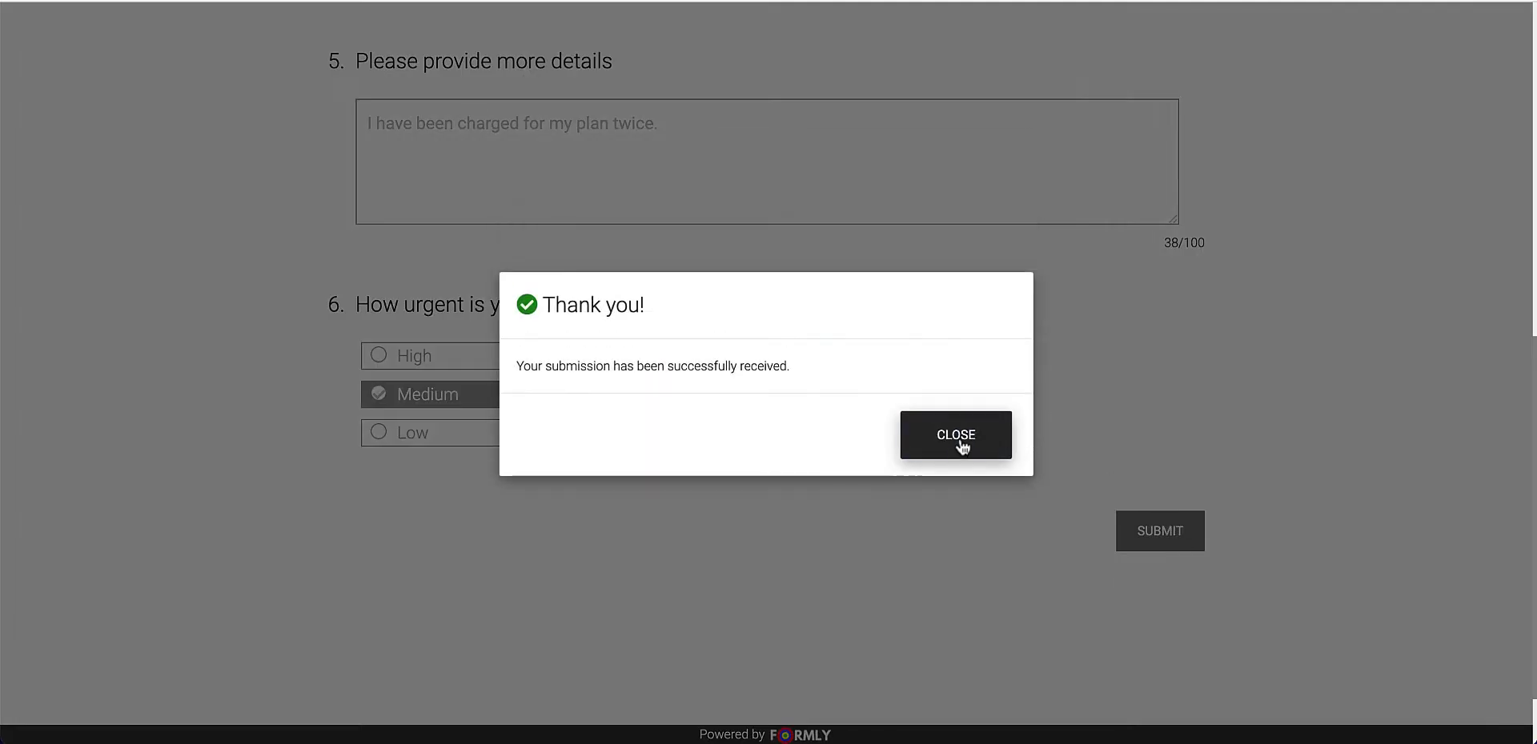
click(960, 438)
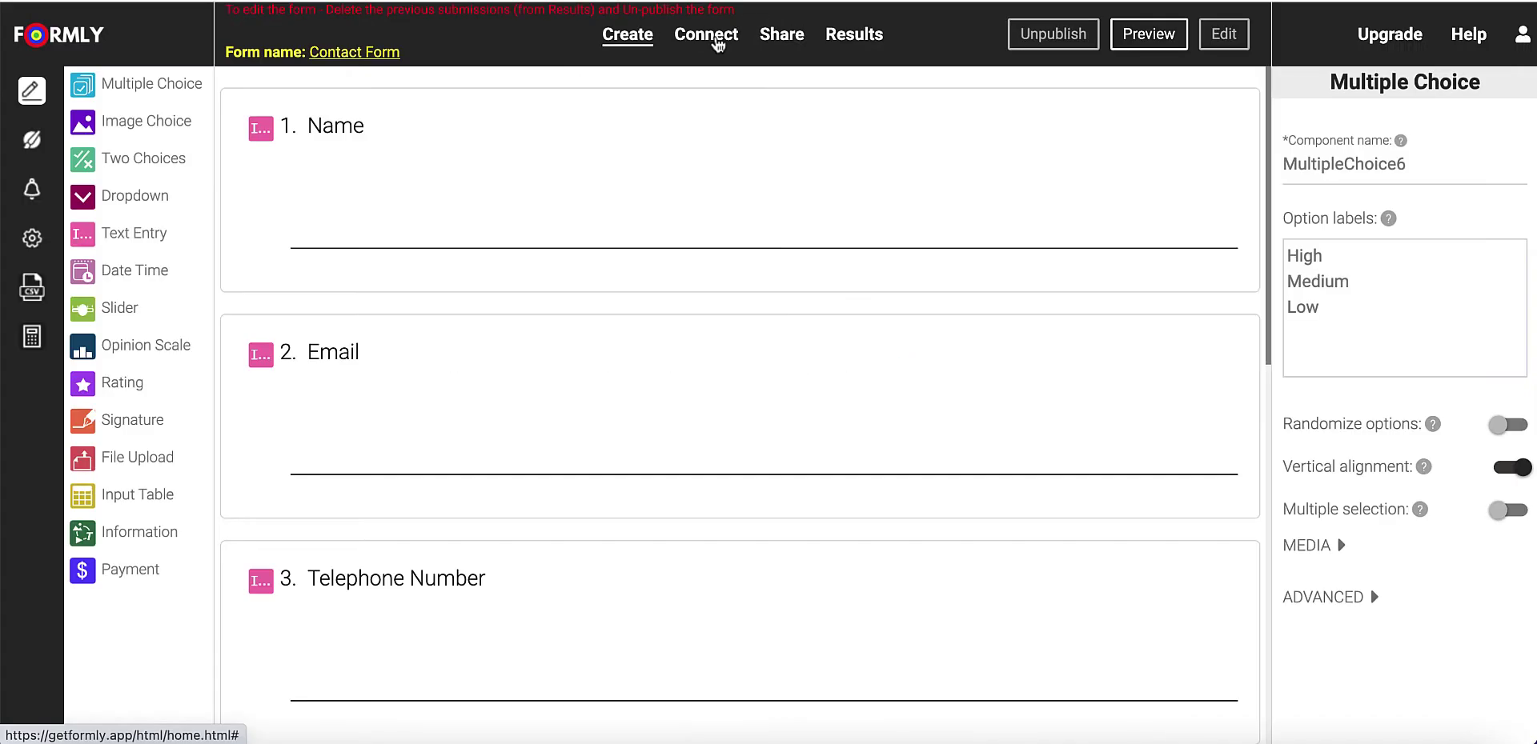
- Open the form's connected Google spreadsheet and widen column H, accepting the edit to the protected part
click(718, 41)
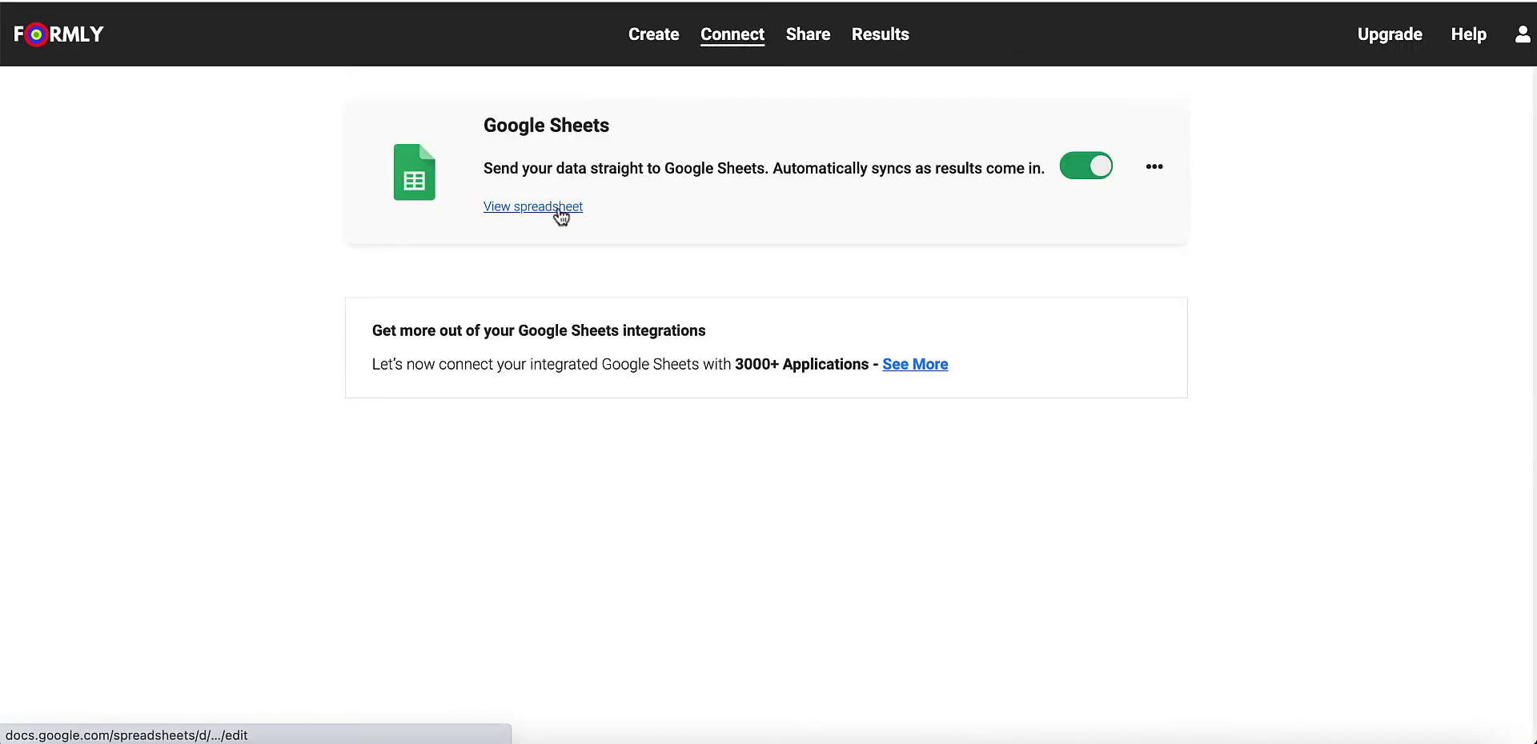
click(558, 209)
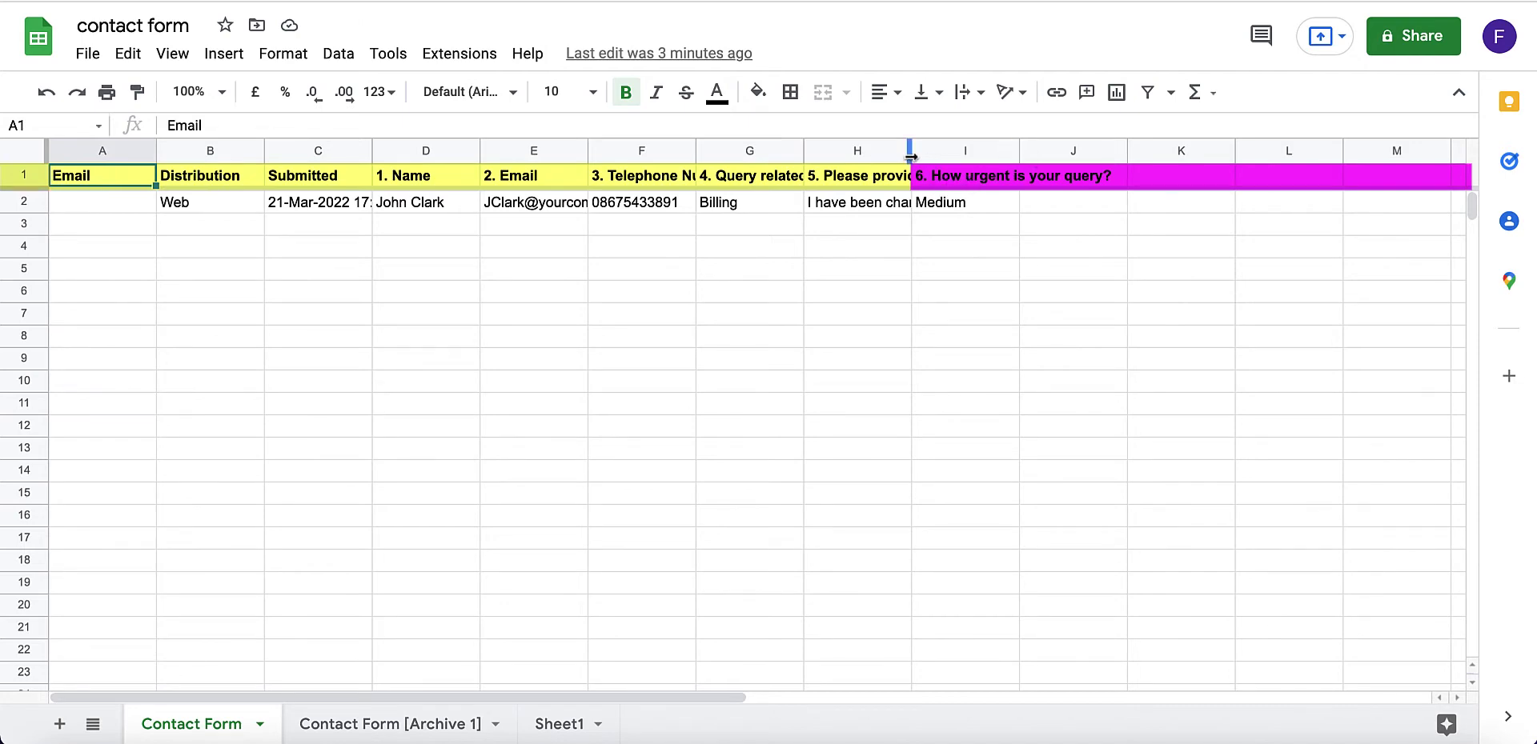
double_click(910, 152)
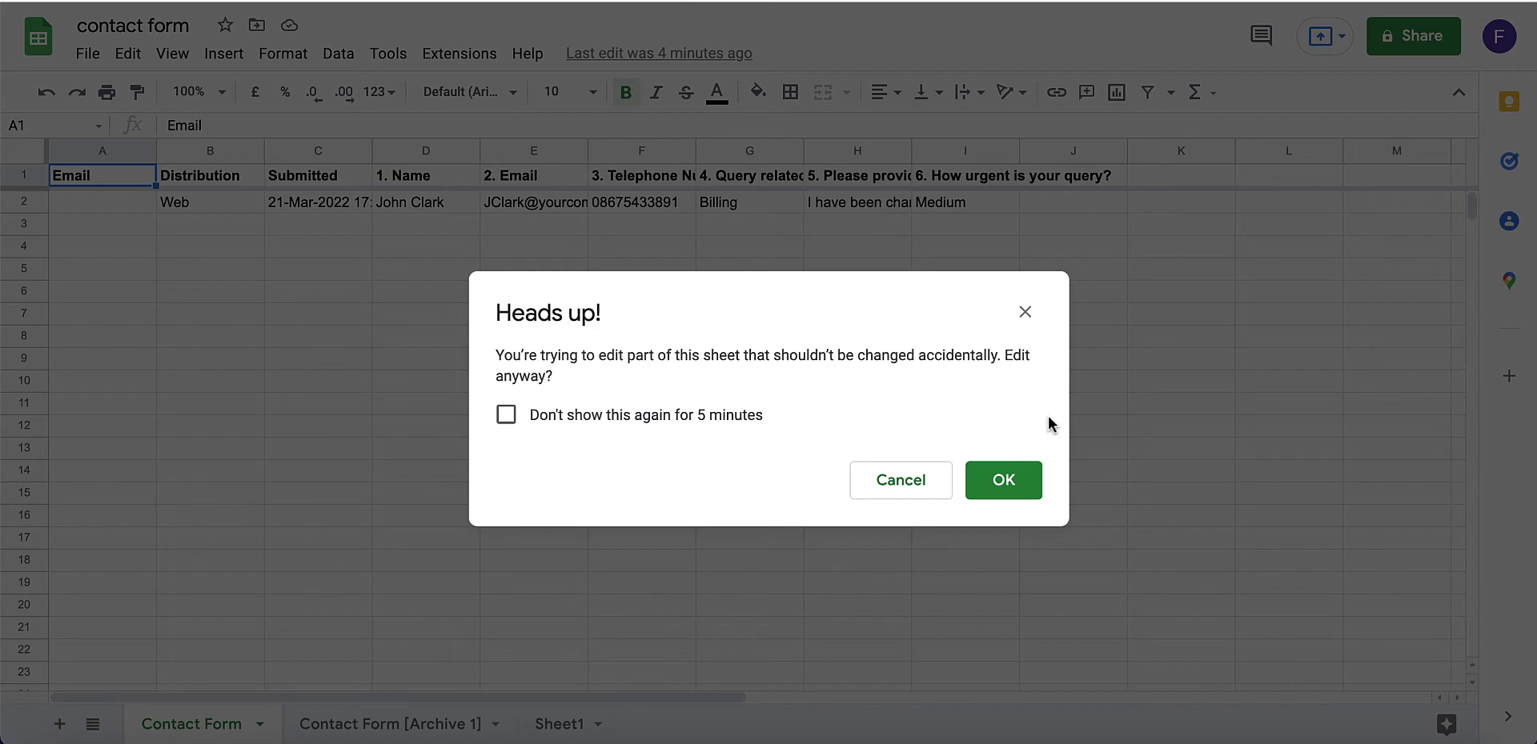
key(Return)
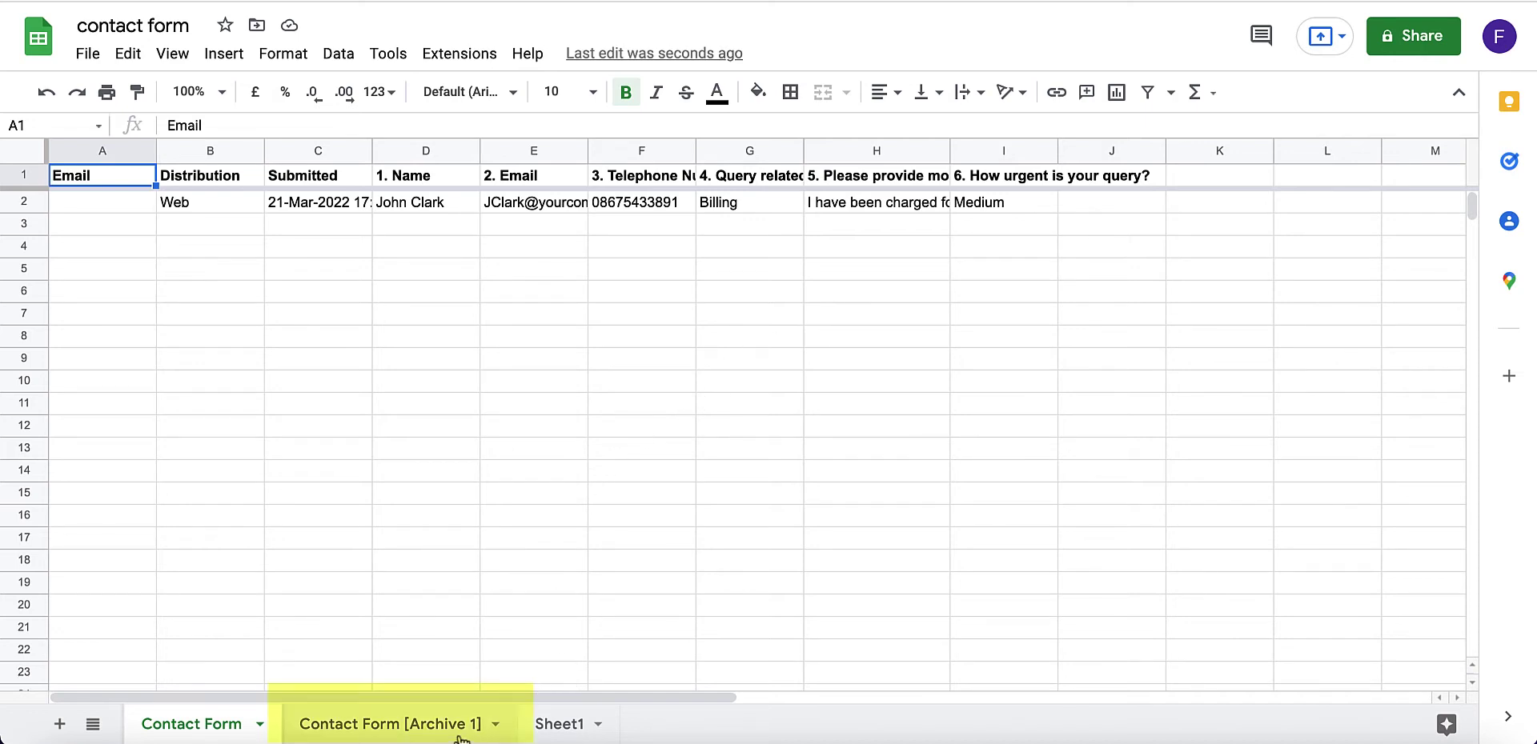
- Switch to the Contact Form [Archive 1] sheet and rename the spreadsheet "Contact Details"
click(416, 727)
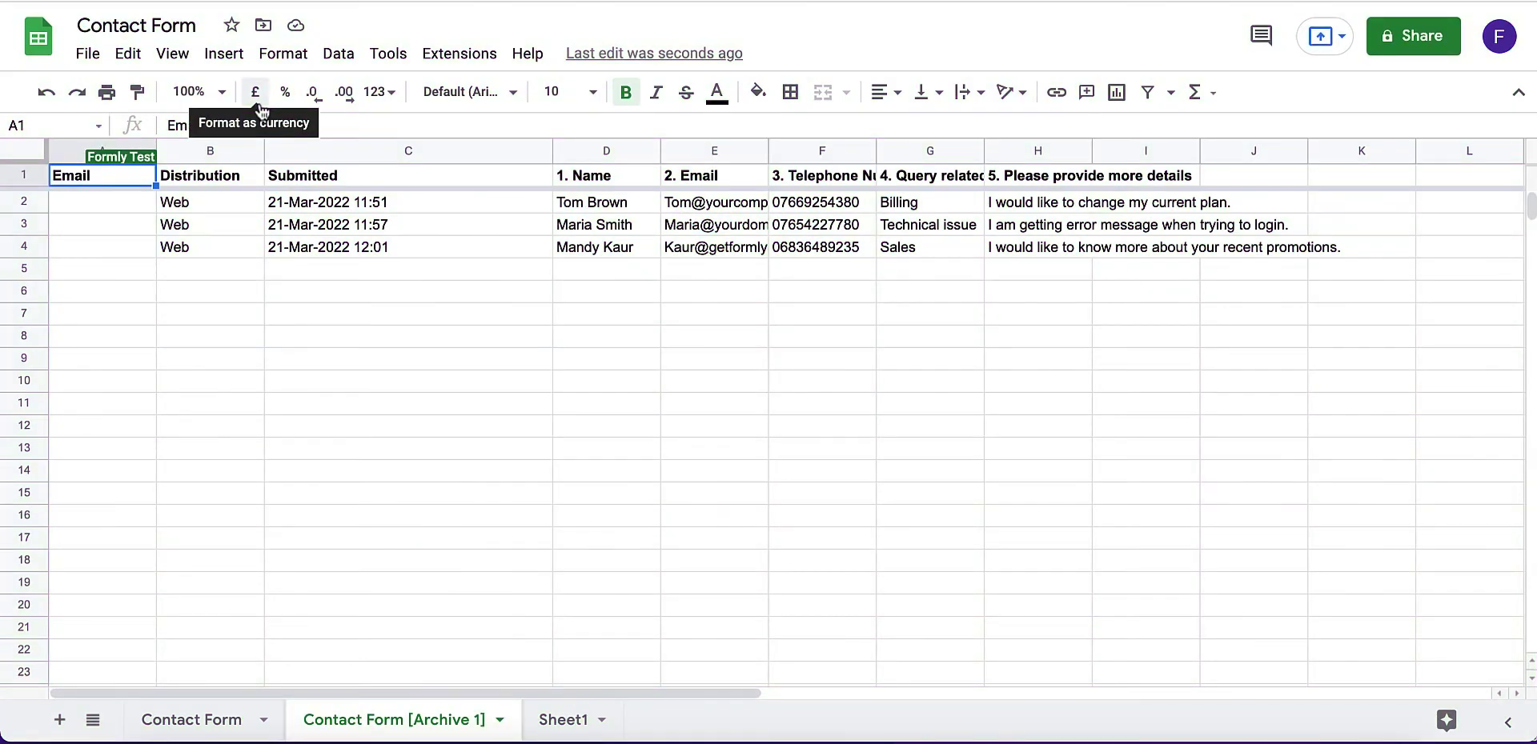
click(199, 26)
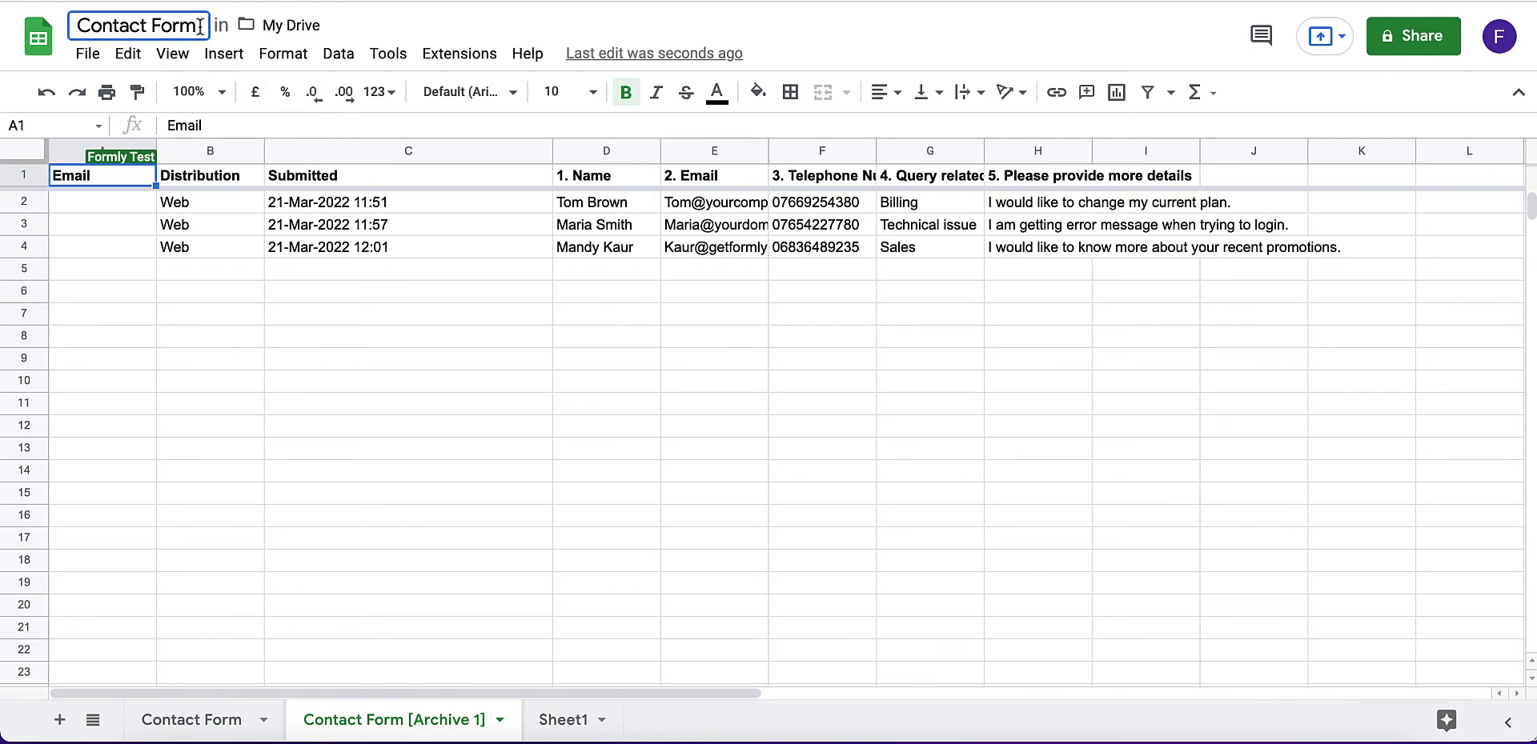
key(BackSpace)
key(BackSpace)
key(BackSpace)
key(BackSpace)
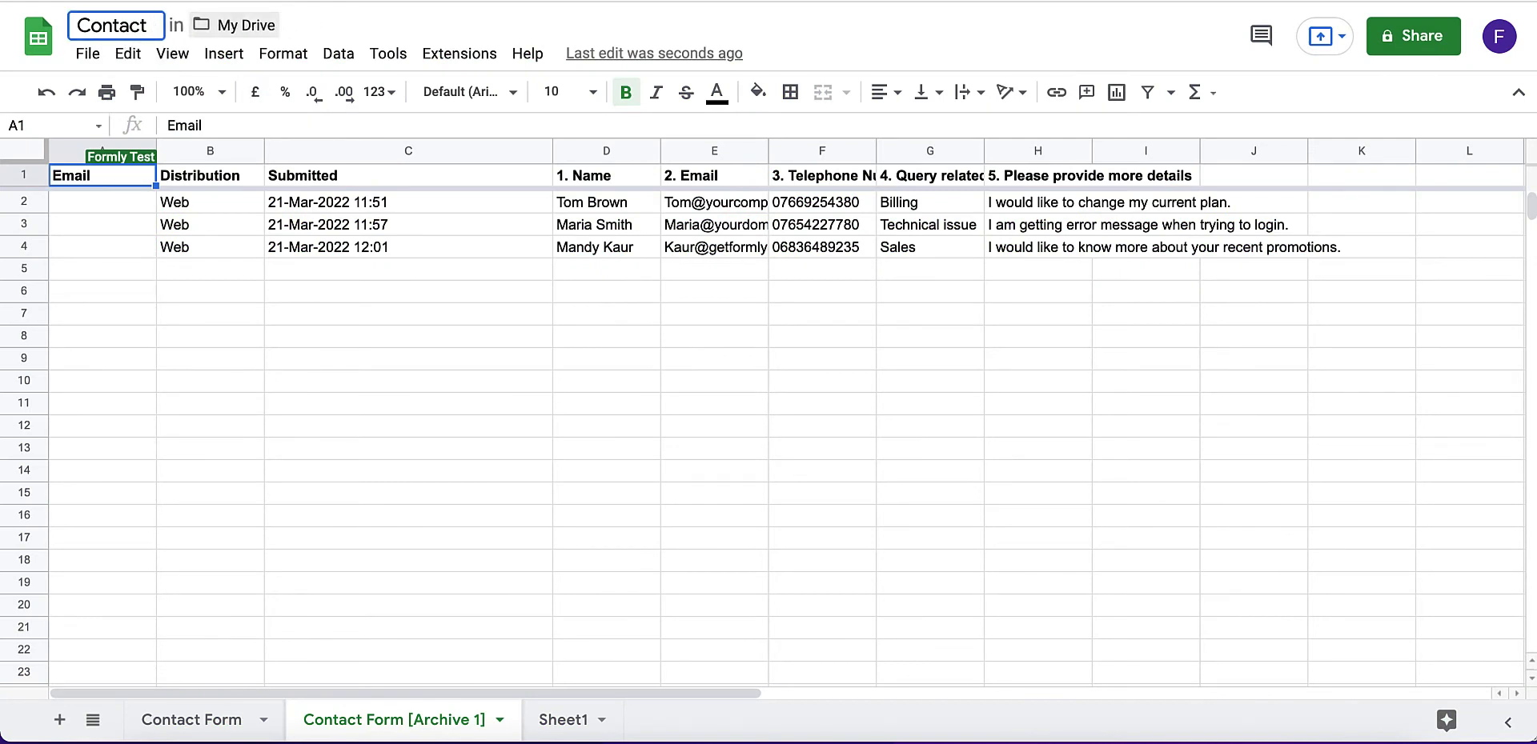
text(Details)
key(Return)
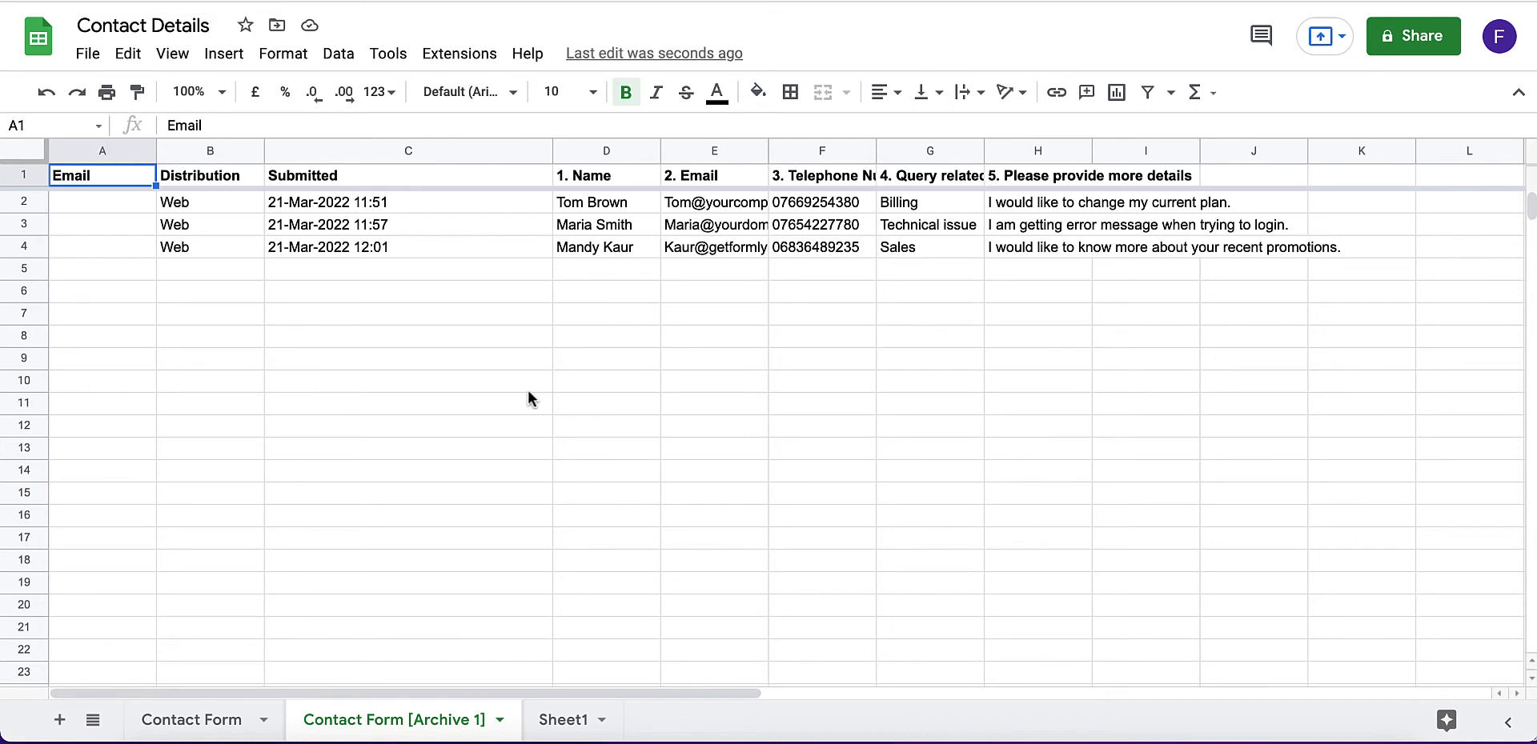
- Enter a respondent's full name in cell D5 and change the query type in G4 to Billing
click(583, 274)
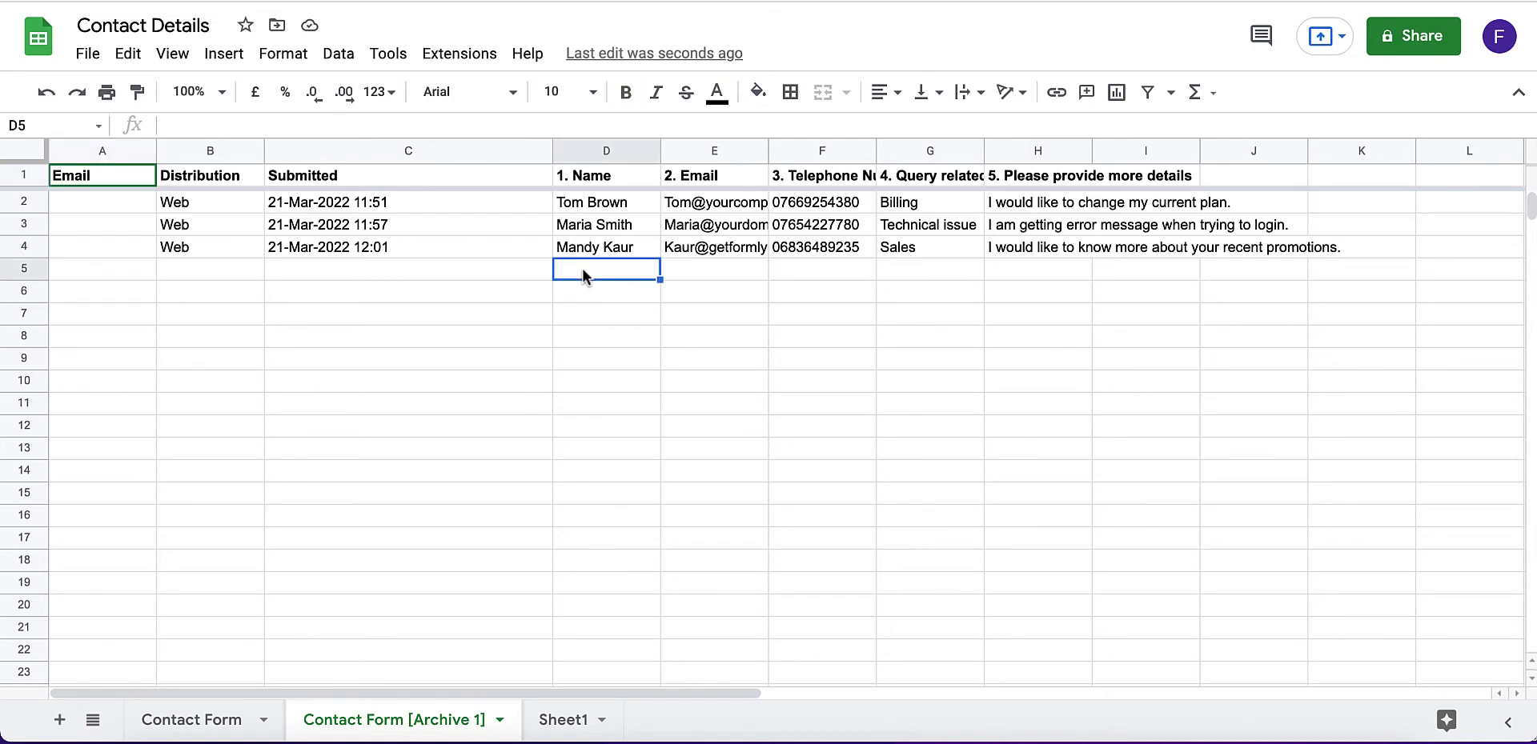
text(John Clark)
click(945, 255)
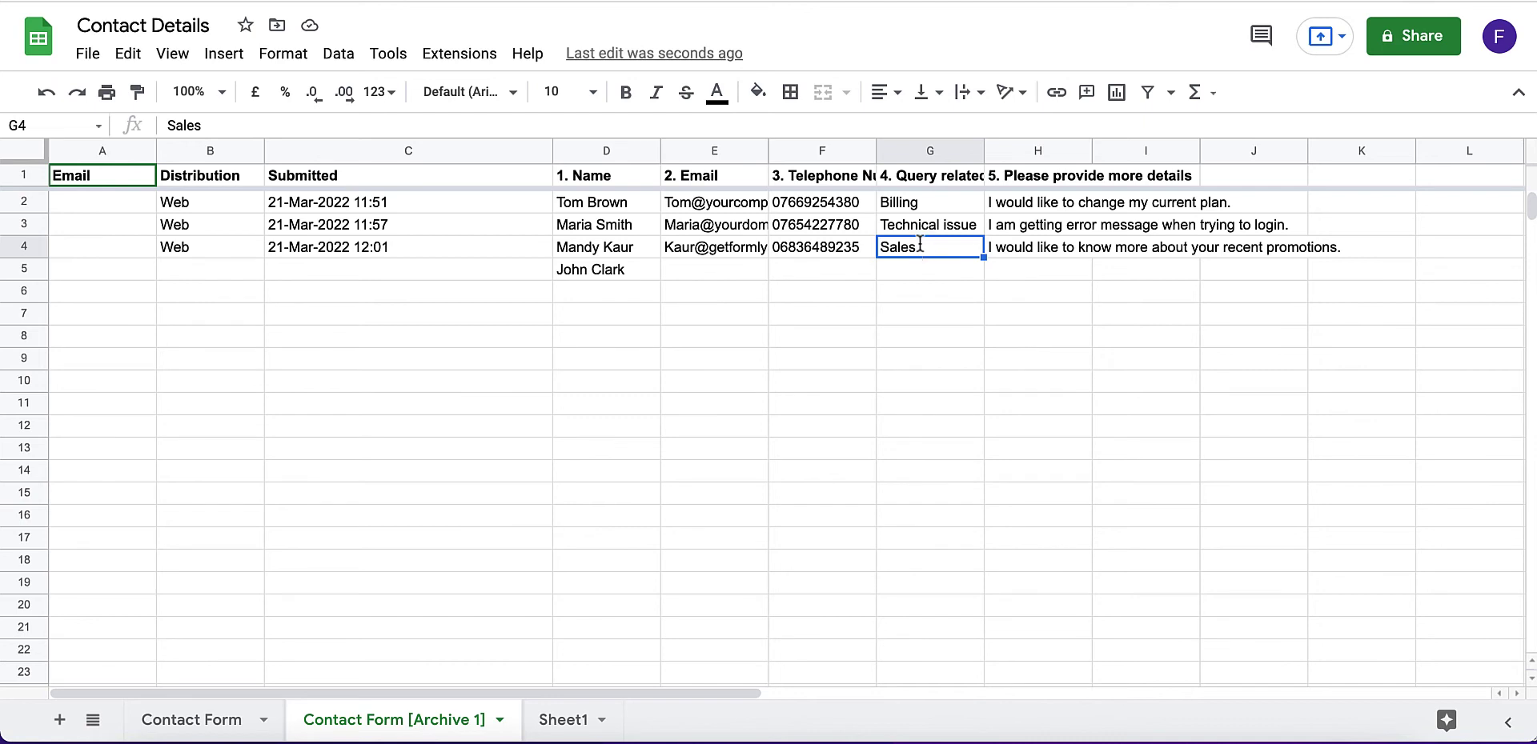
double_click(919, 246)
drag(919, 247, 873, 239)
text(Billing)
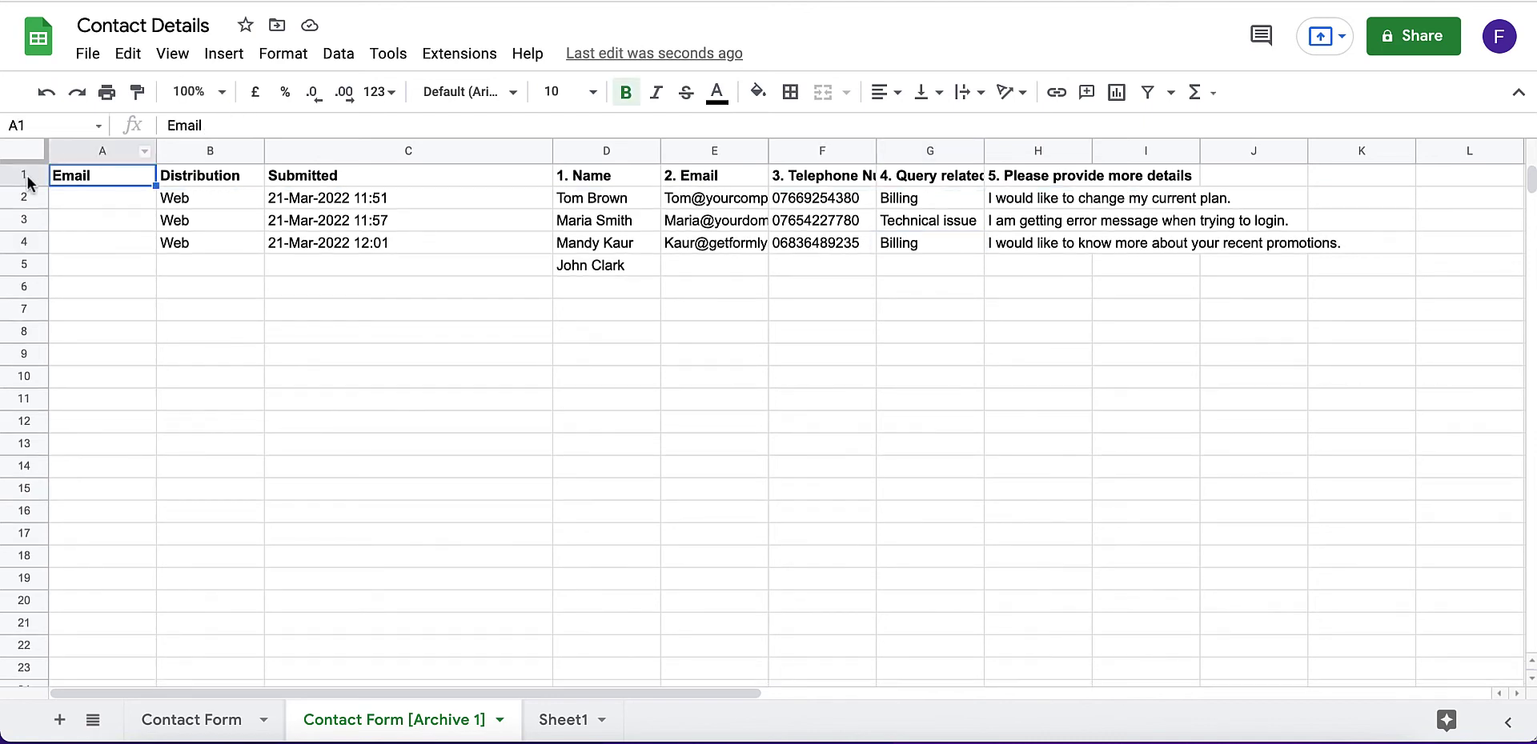
- Create a filter from the header row of the Contact Form [Archive 1] sheet
click(27, 176)
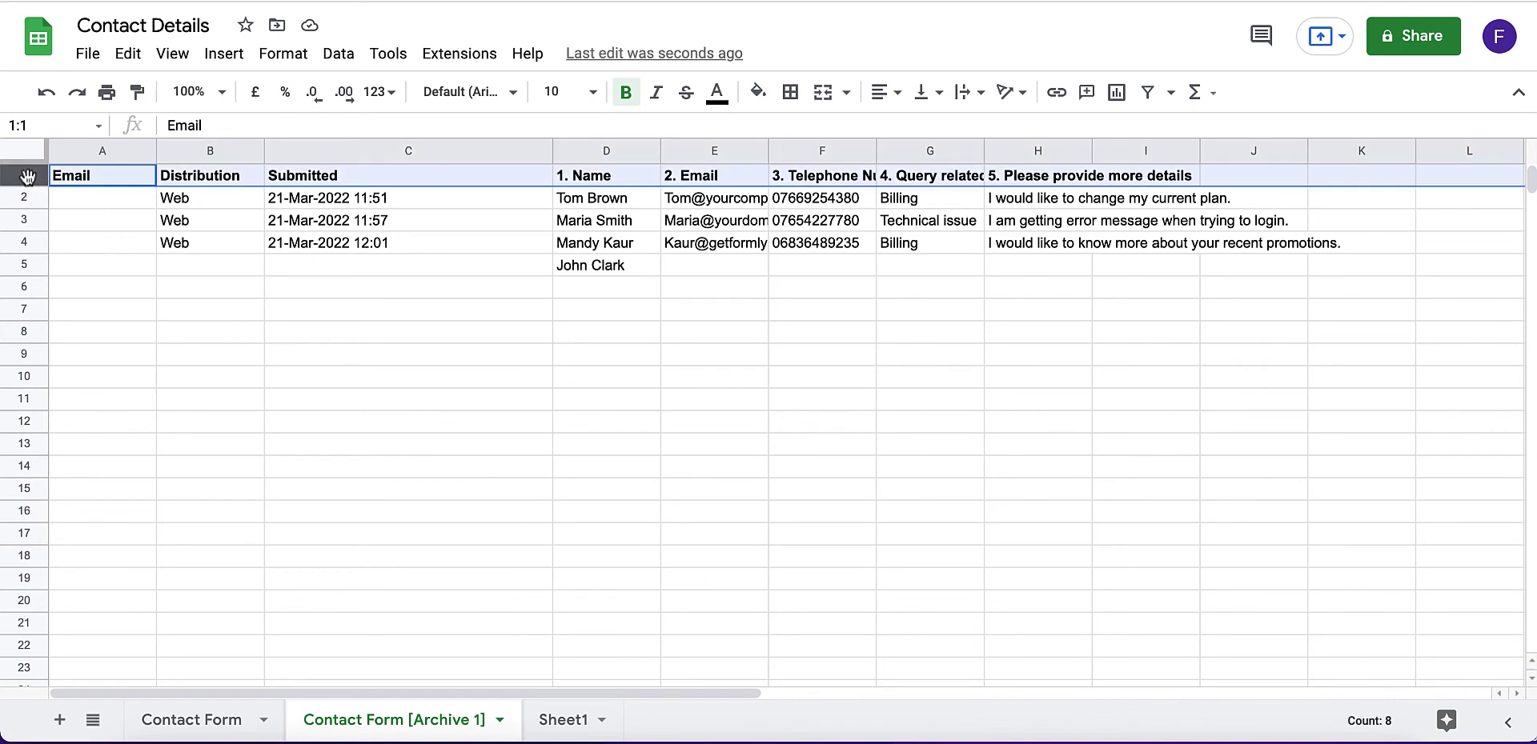
click(1149, 92)
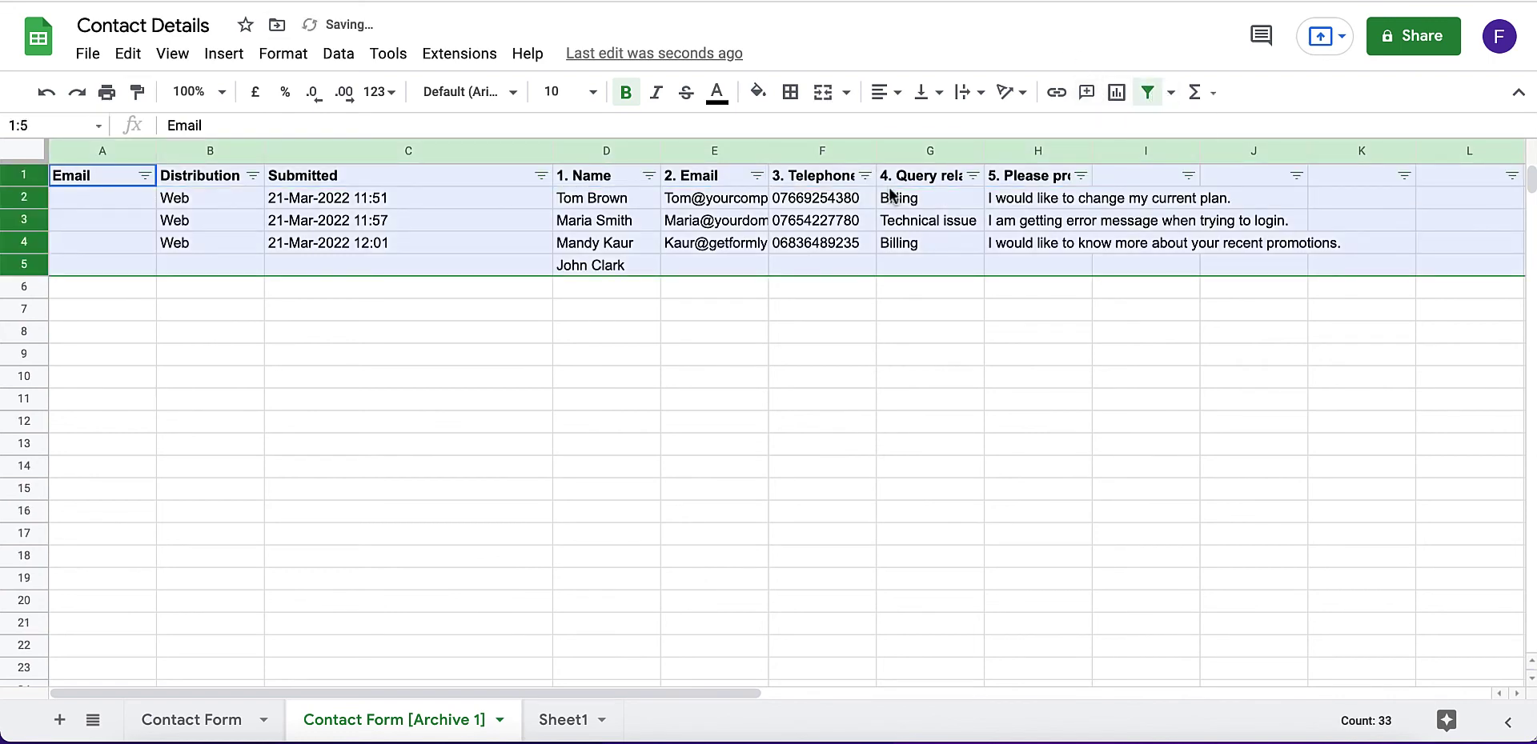
click(865, 177)
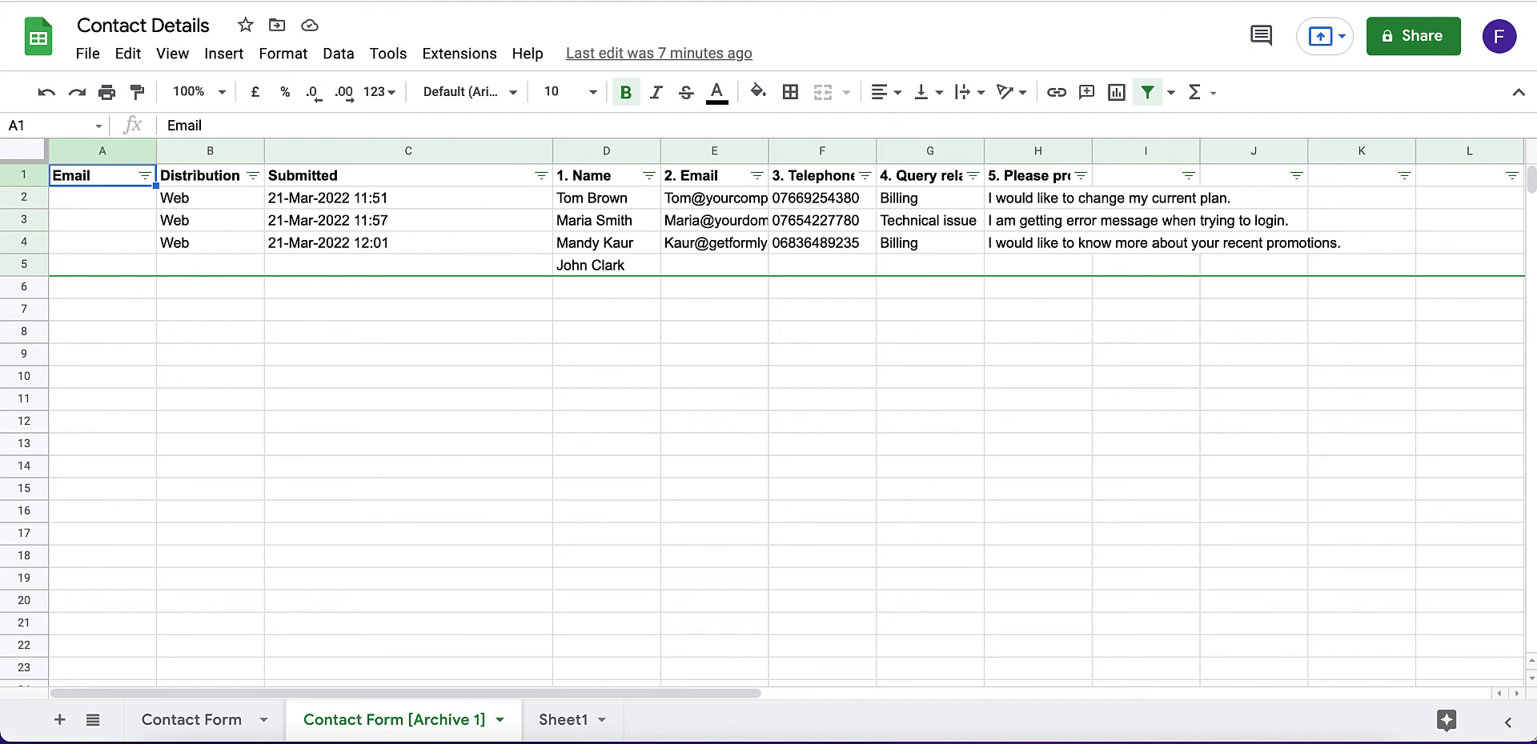
- Open the spreadsheet's sharing options and copy its link
click(1413, 36)
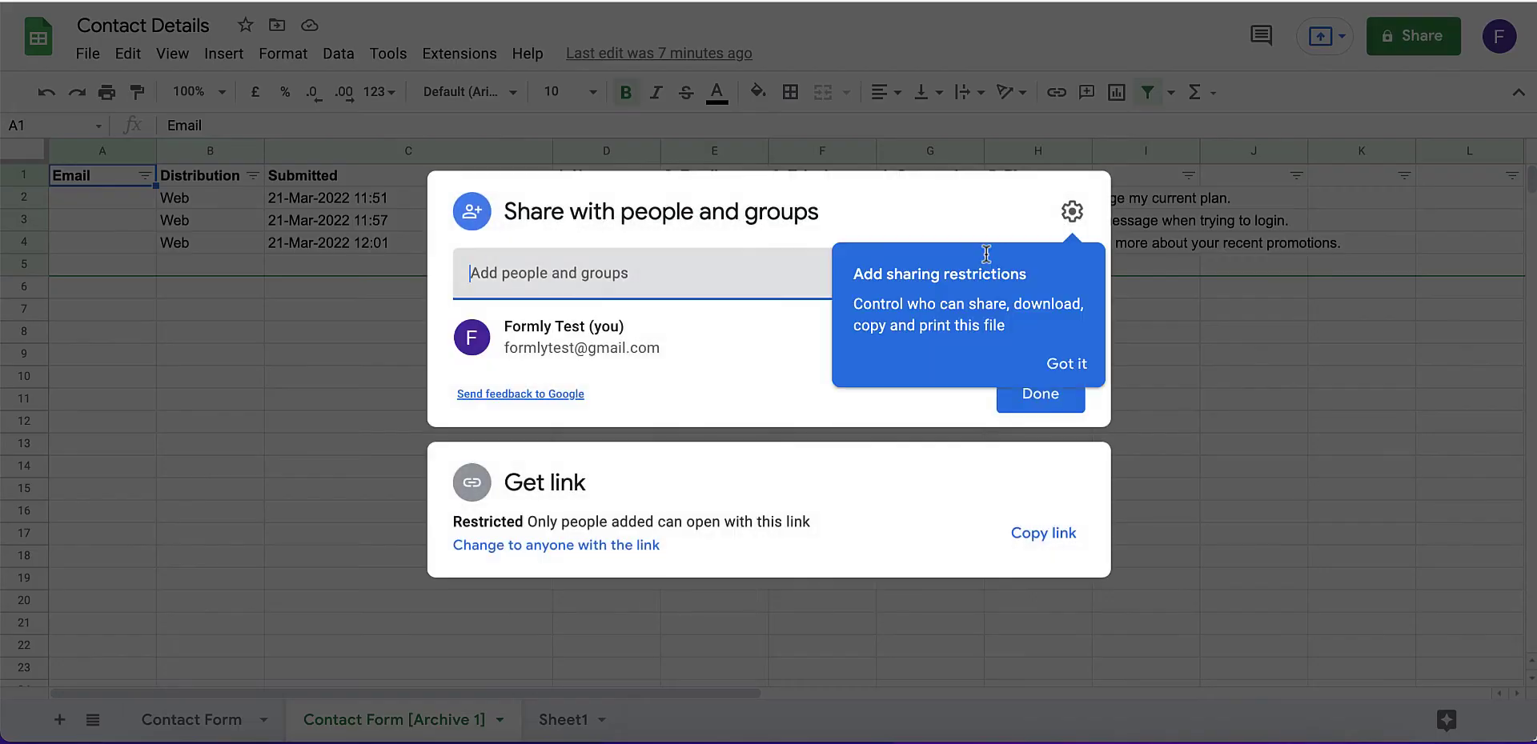
click(1032, 524)
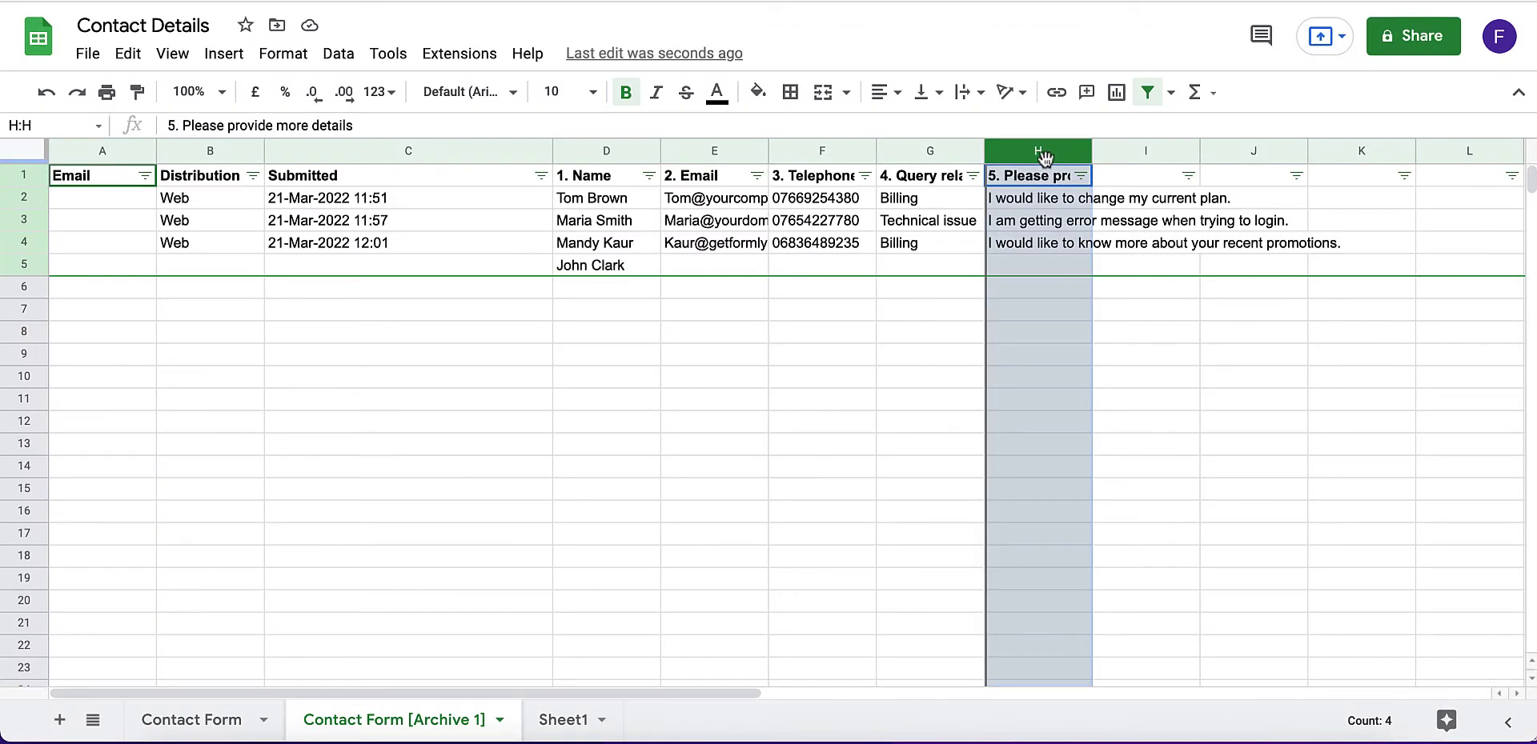
- Try to move column H in front of column G
drag(1037, 172, 930, 165)
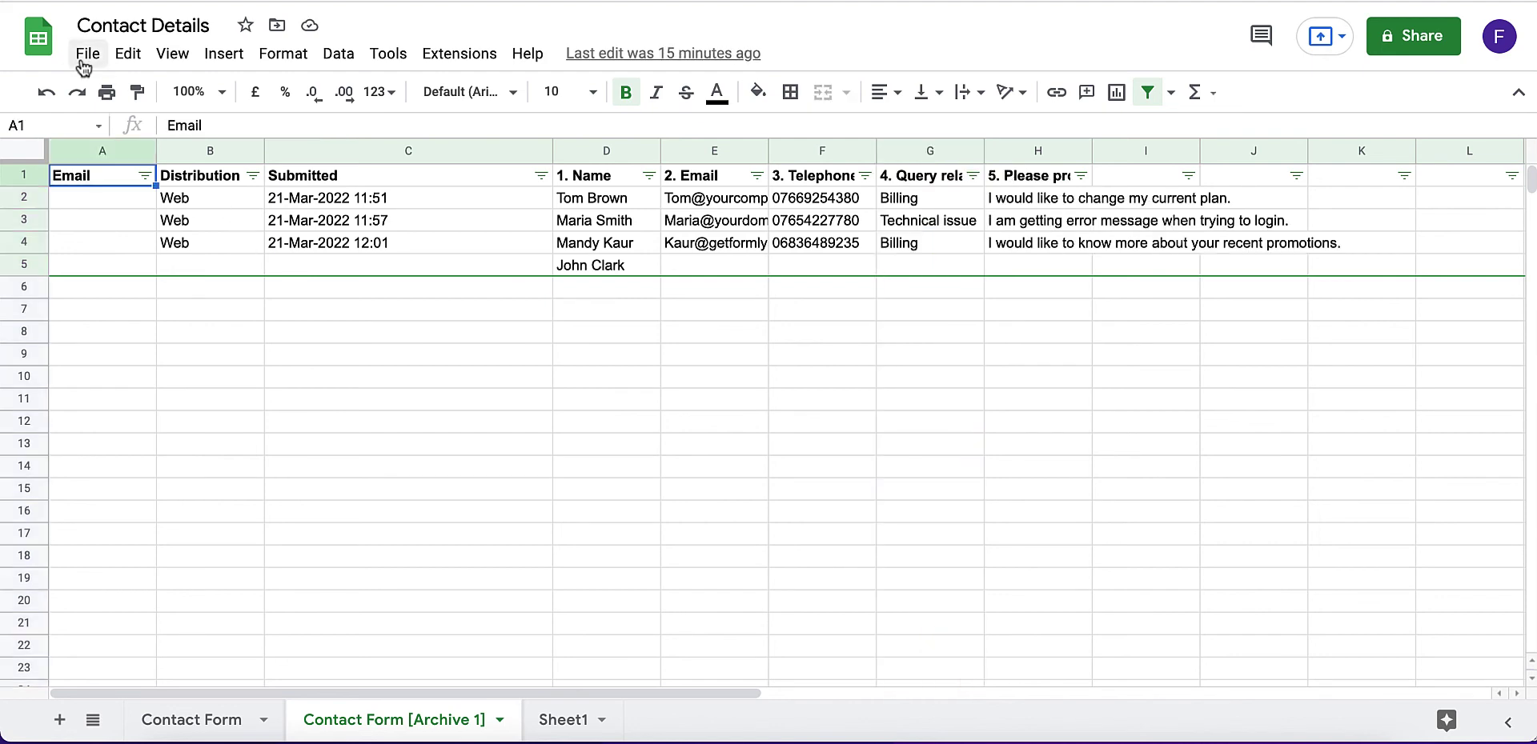
- Move the Contact Details spreadsheet to the bin and dismiss the notice
click(87, 53)
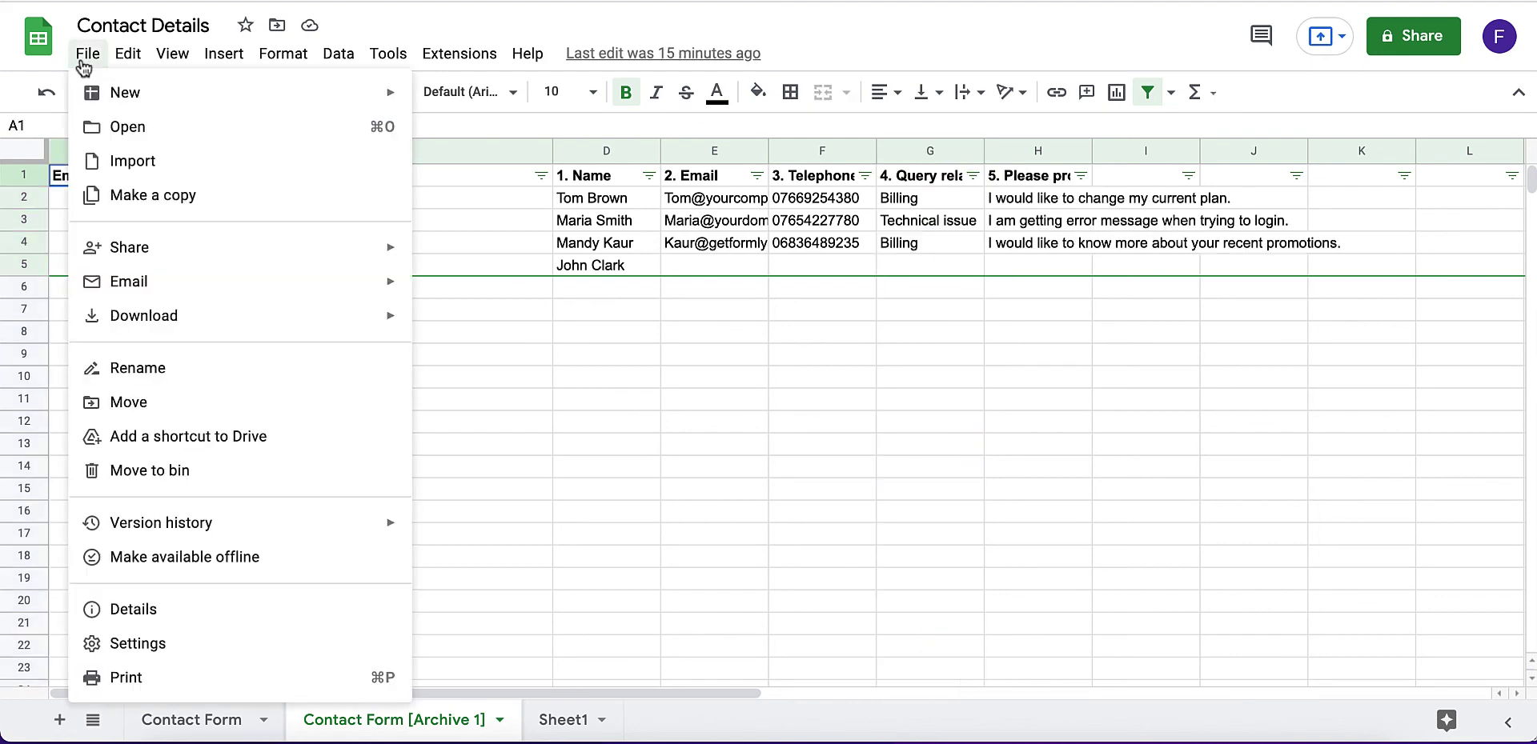
click(179, 477)
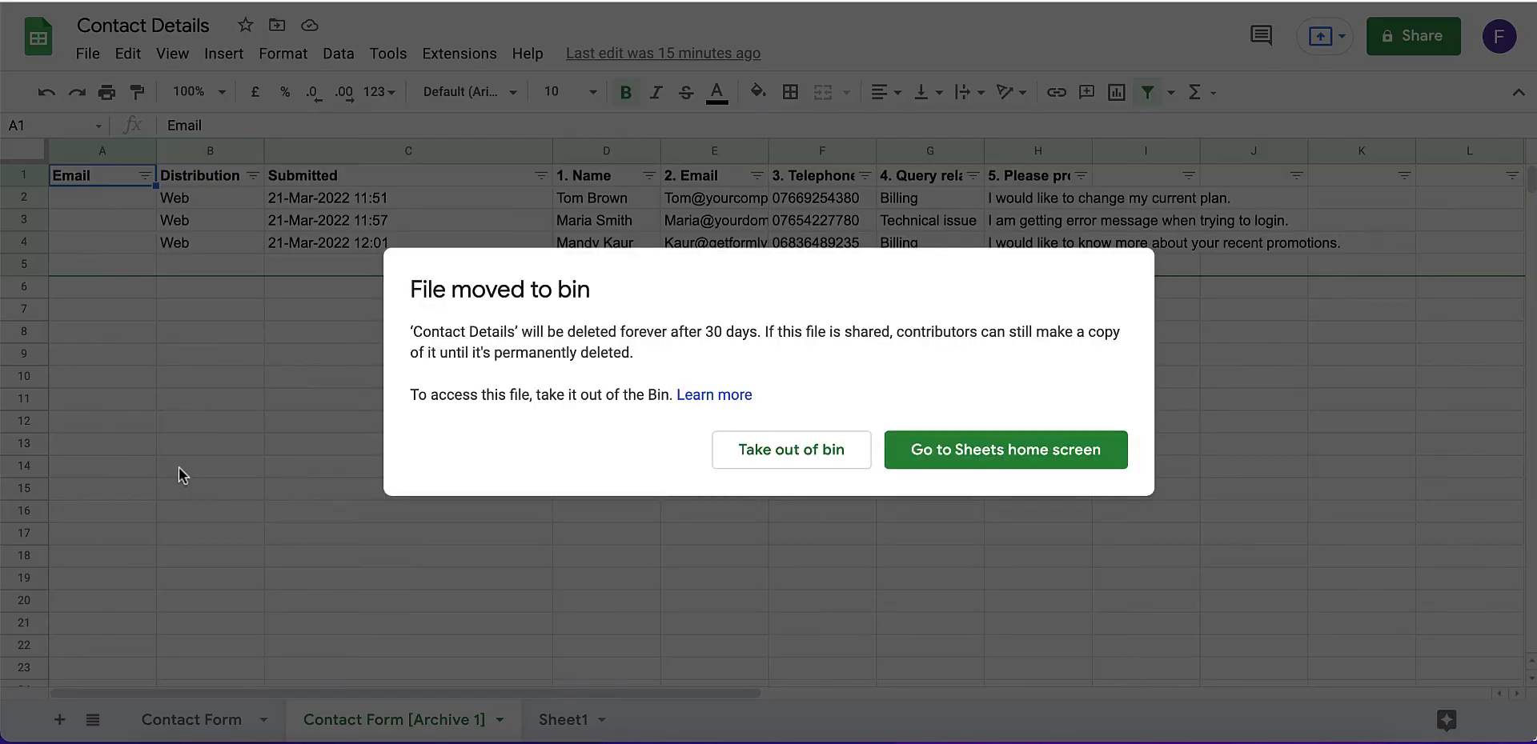
key(Escape)
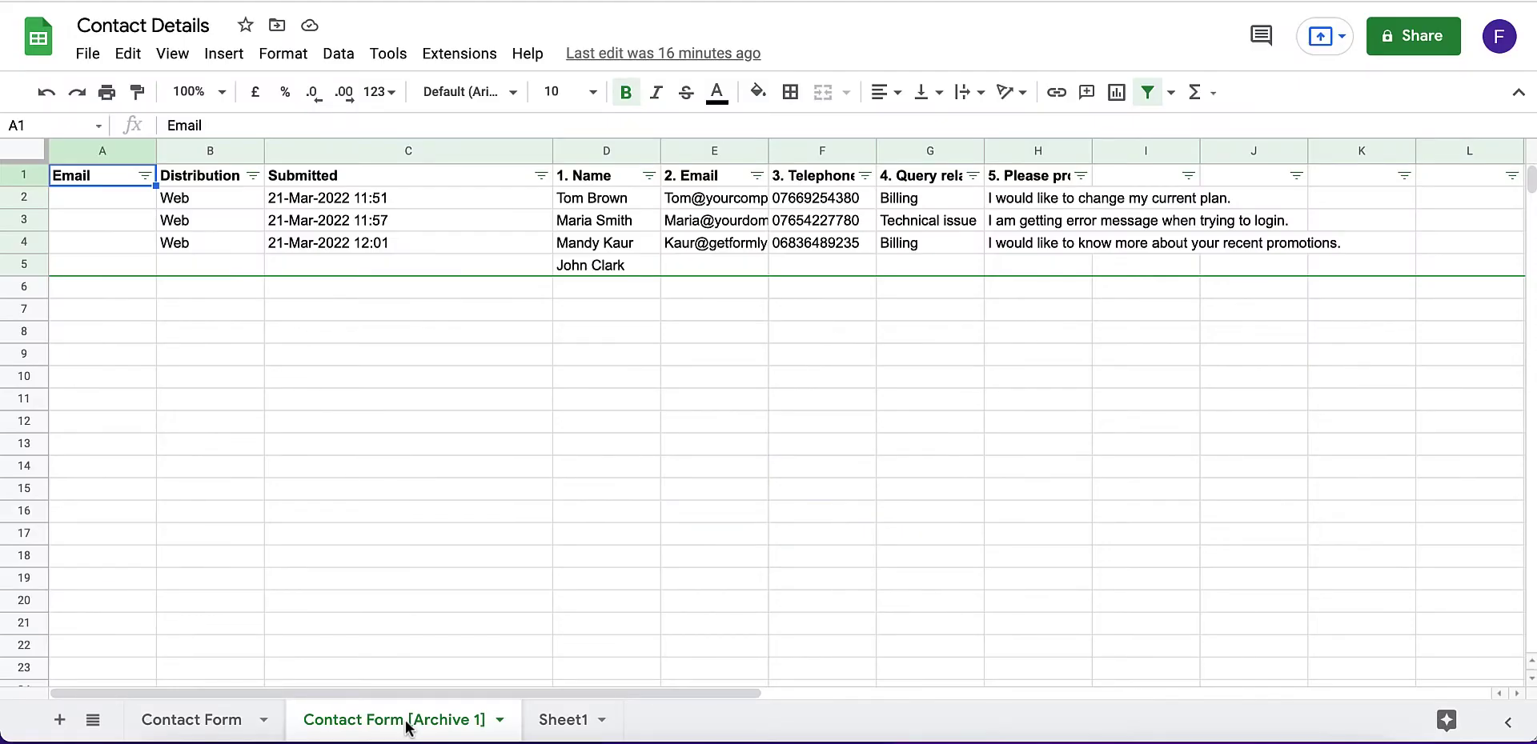
right_click(408, 727)
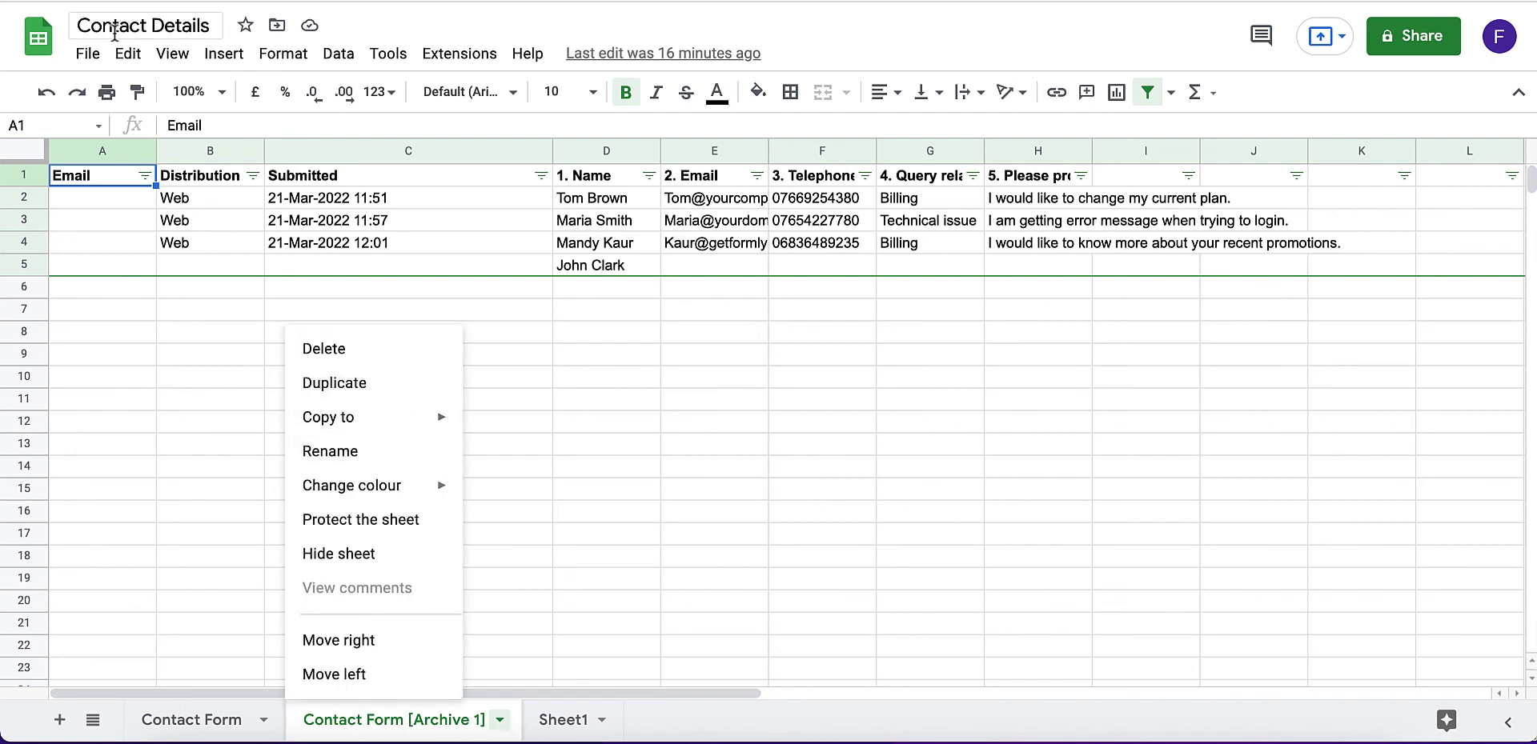
click(90, 55)
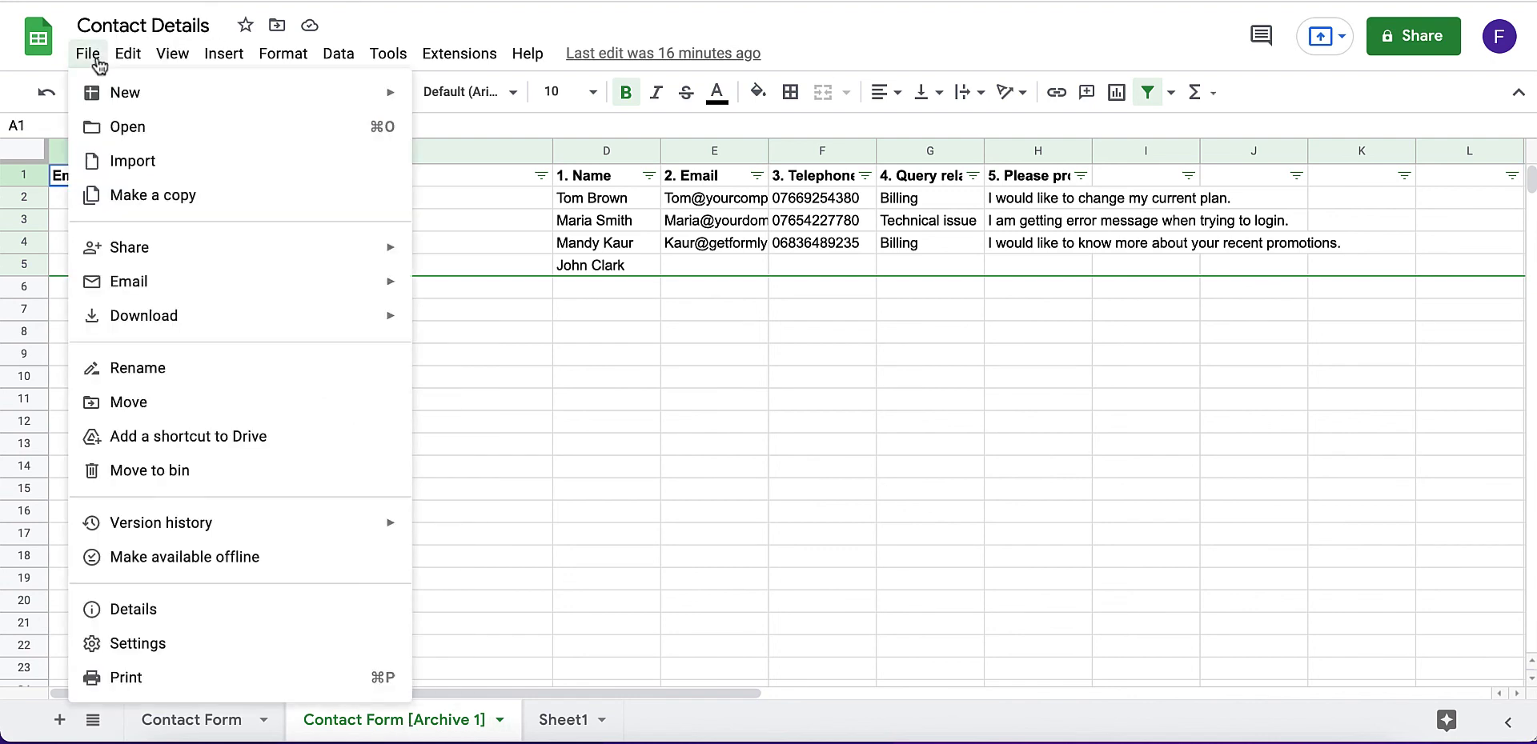
click(139, 213)
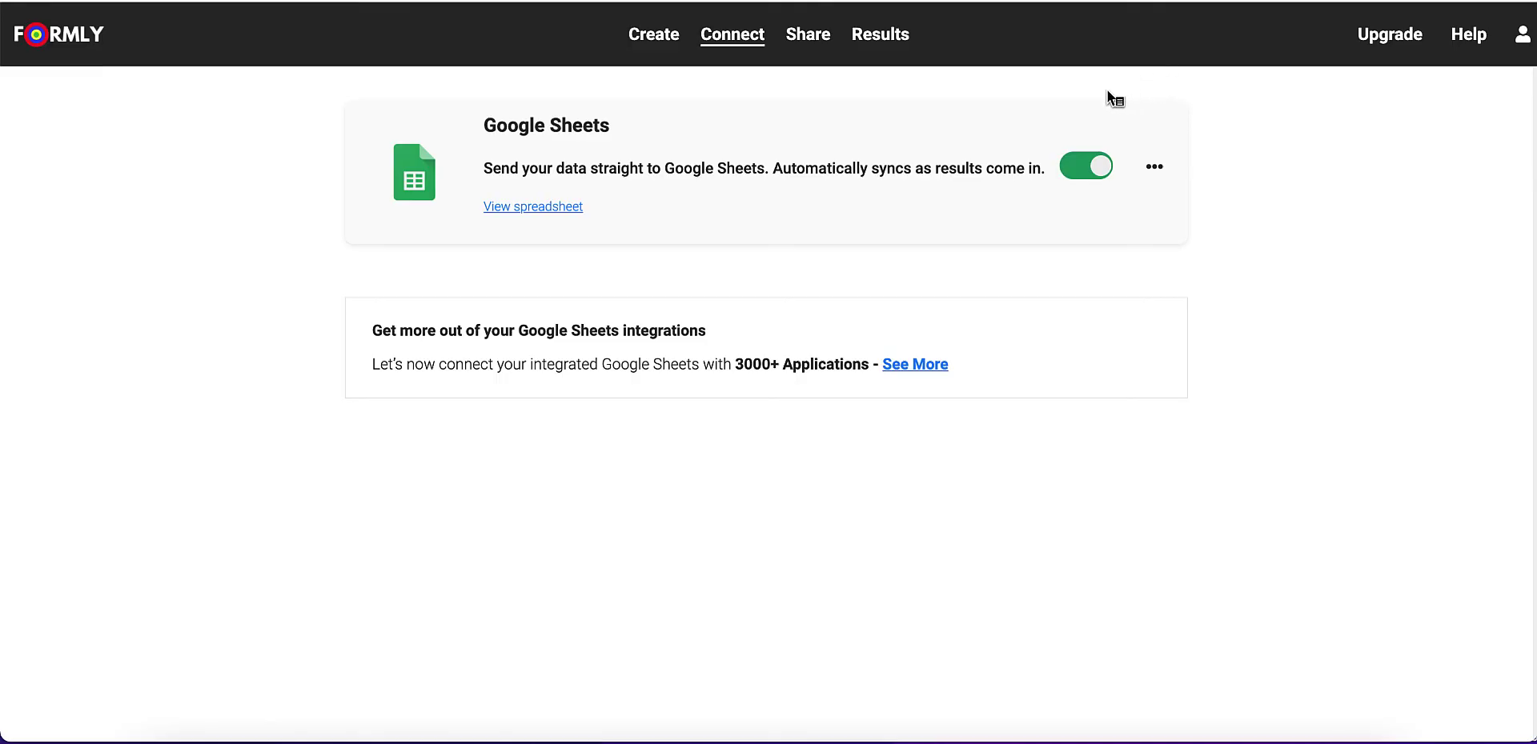
- In Formly, turn the form's Google Sheets integration off and back on
click(1072, 177)
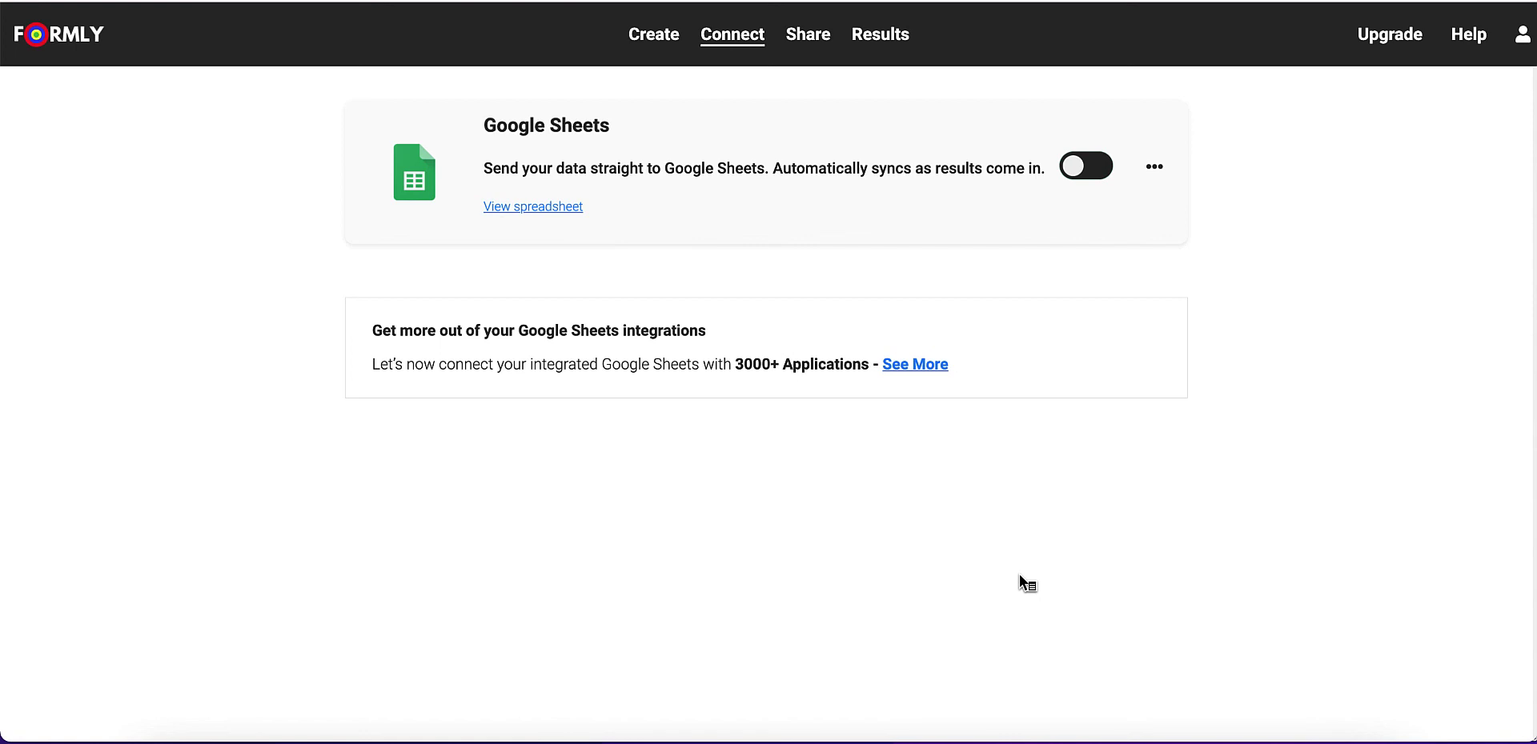
key(space)
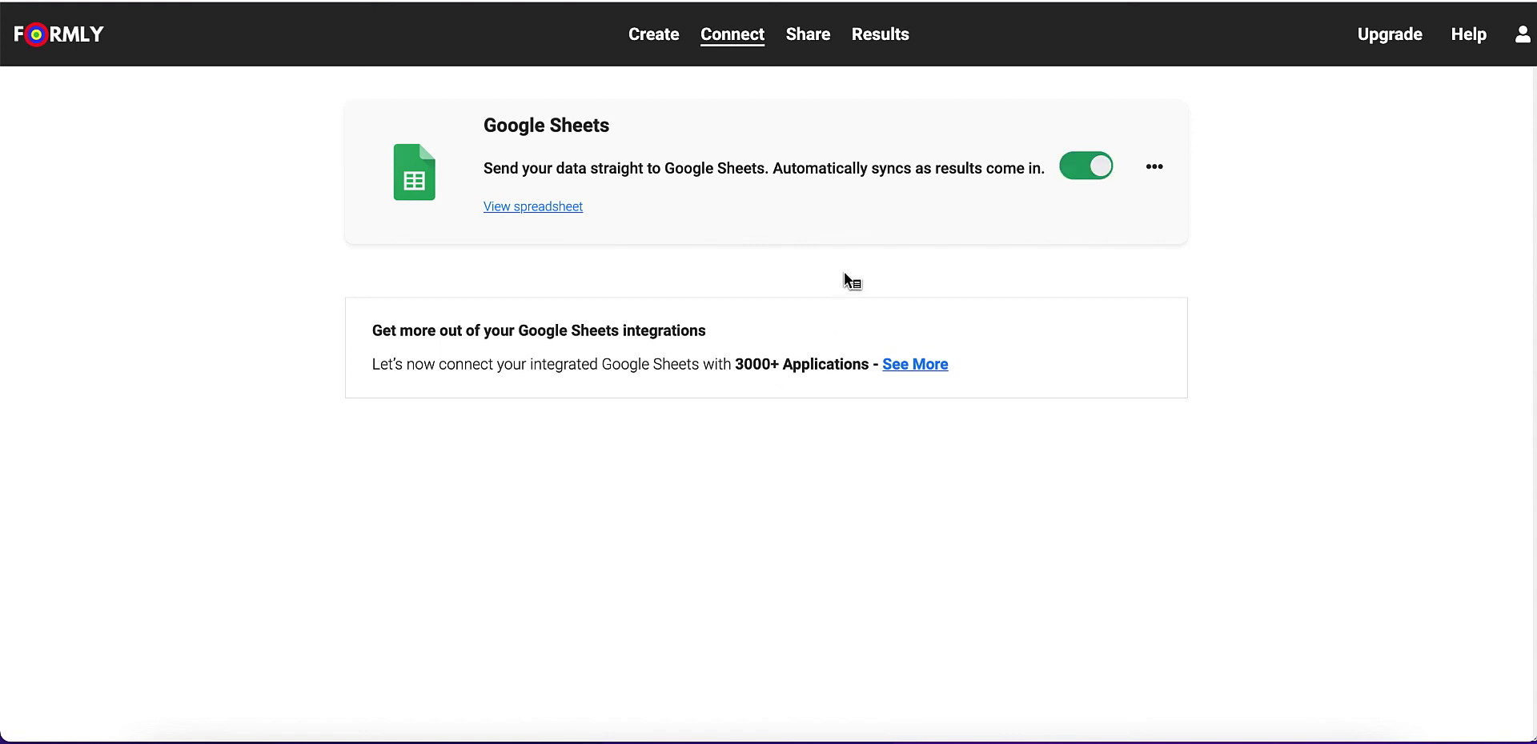